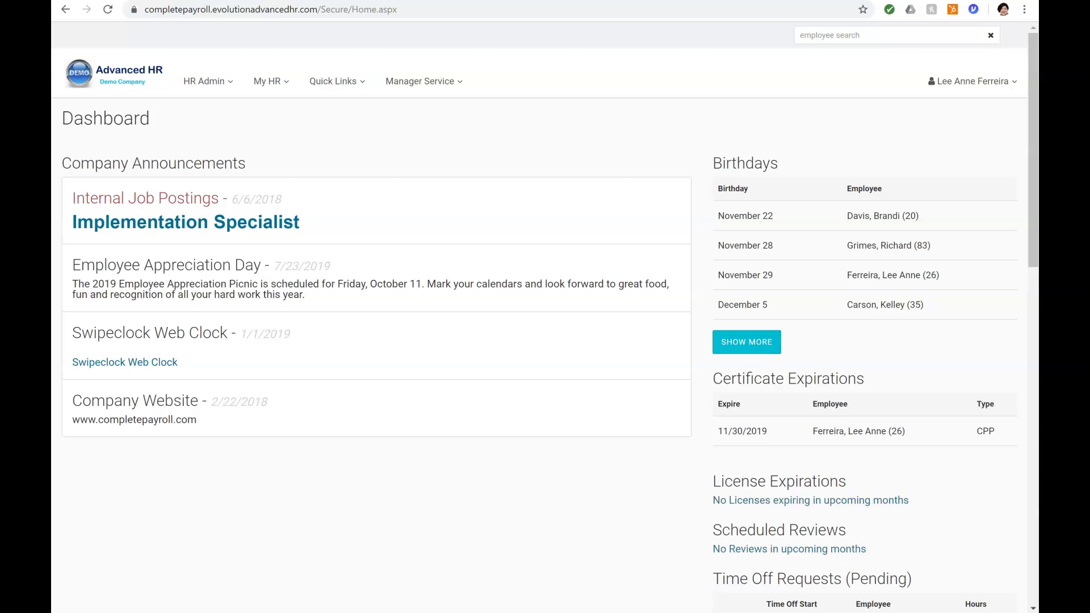
Open the applicant tracking Question Bank and review the settings of the Sample Question record
{"action": "left_click", "coordinate": [214, 82]}
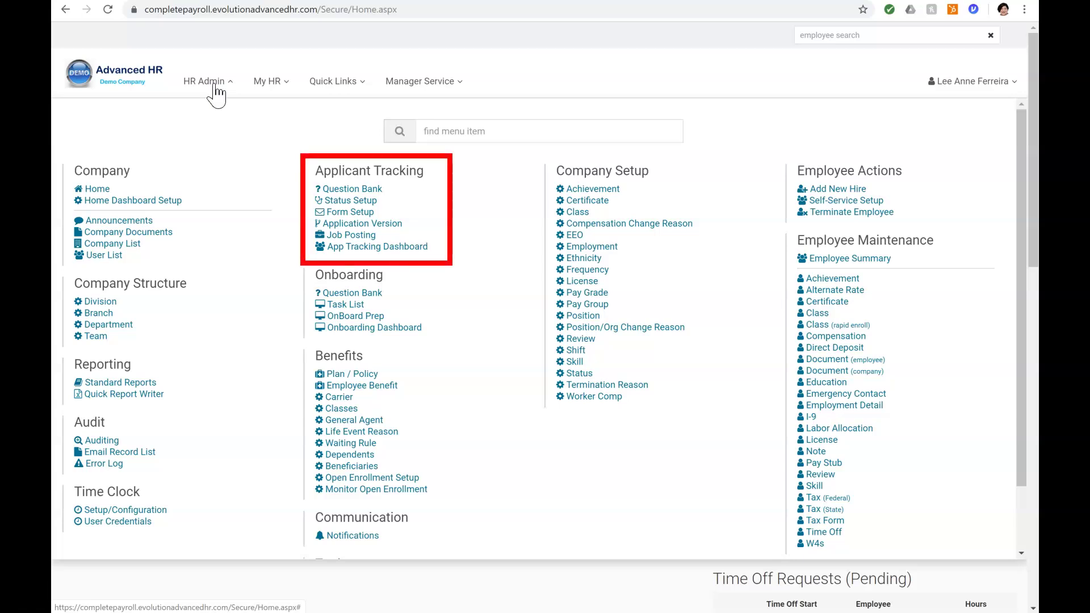
{"action": "left_click", "coordinate": [212, 86]}
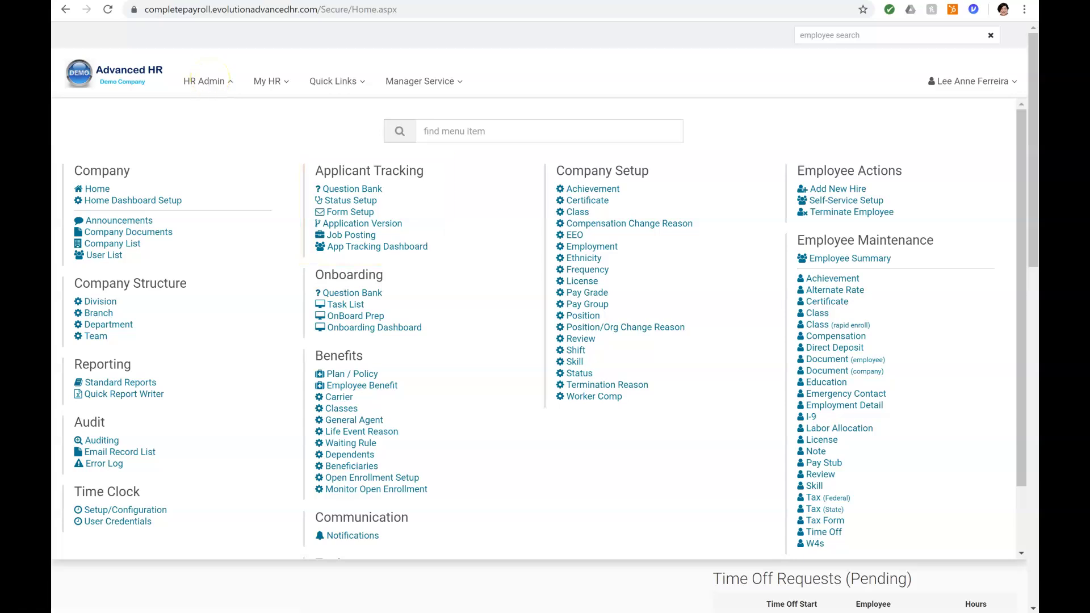
{"action": "left_click", "coordinate": [339, 189]}
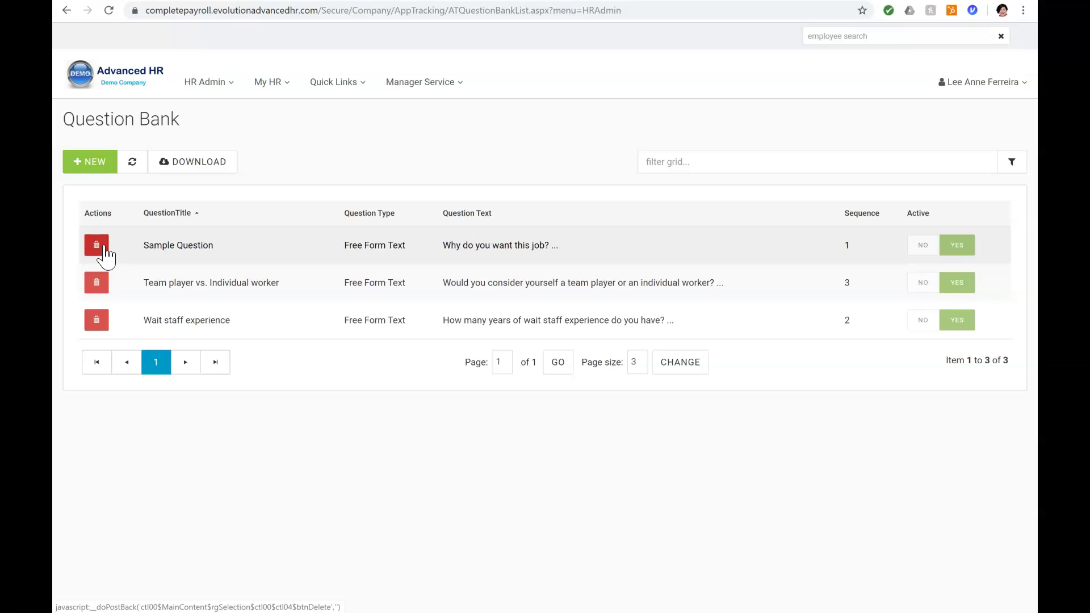
{"action": "left_click", "coordinate": [192, 245]}
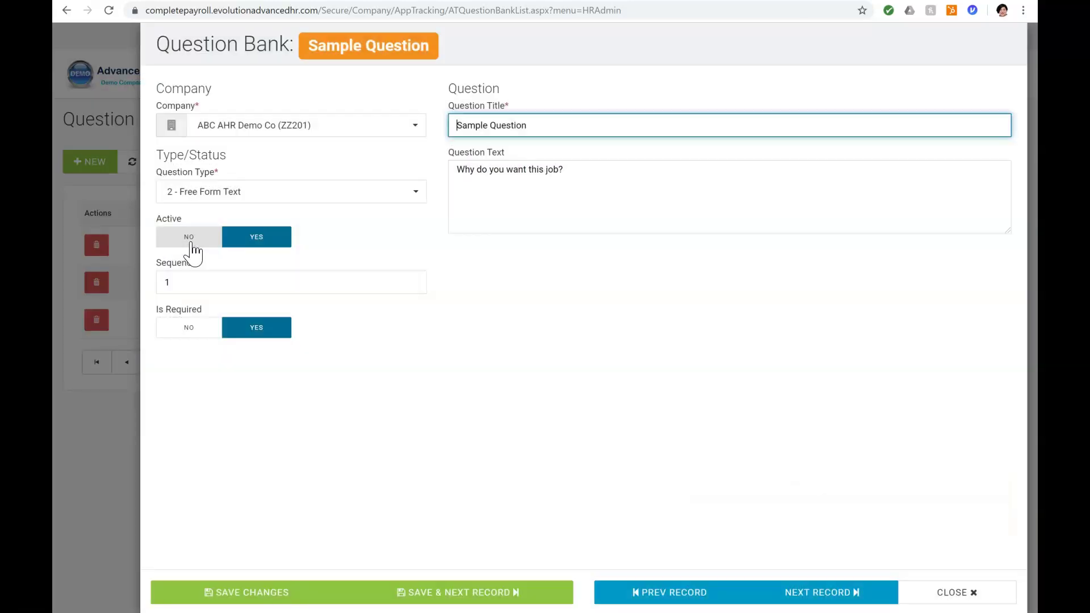
{"action": "left_click", "coordinate": [967, 594]}
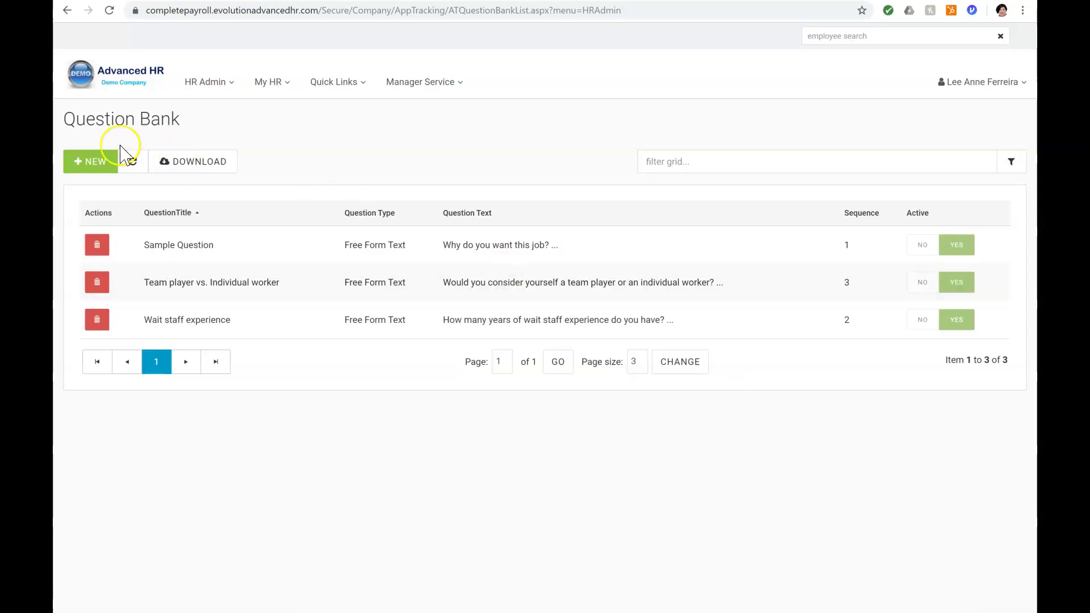
Start a new Question Bank record of type Yes/No, active, with sequence 4, and make it required
{"action": "left_click", "coordinate": [103, 165]}
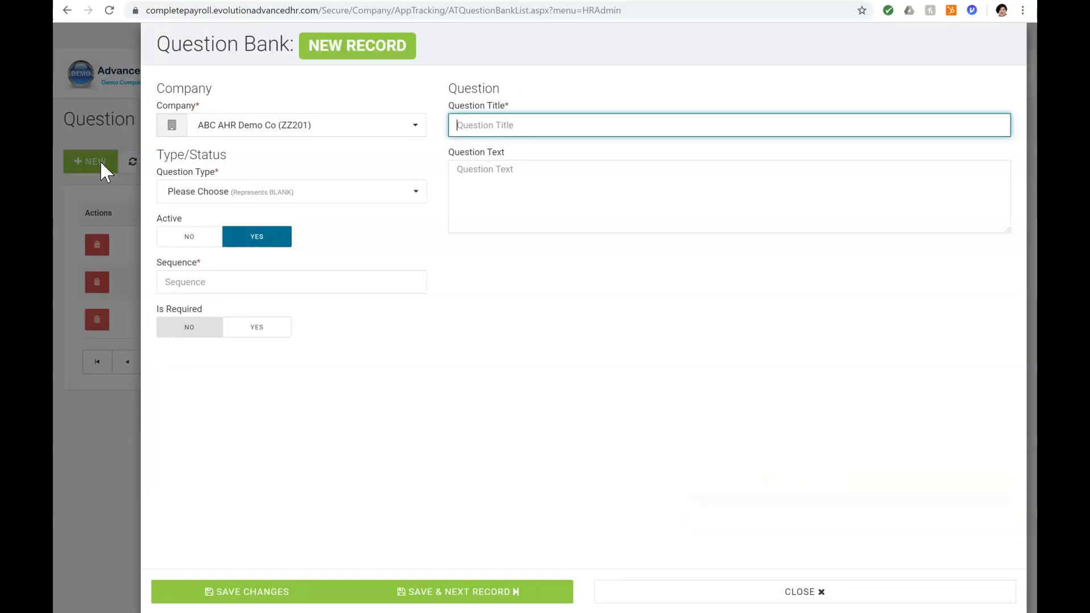
{"action": "left_click", "coordinate": [152, 144]}
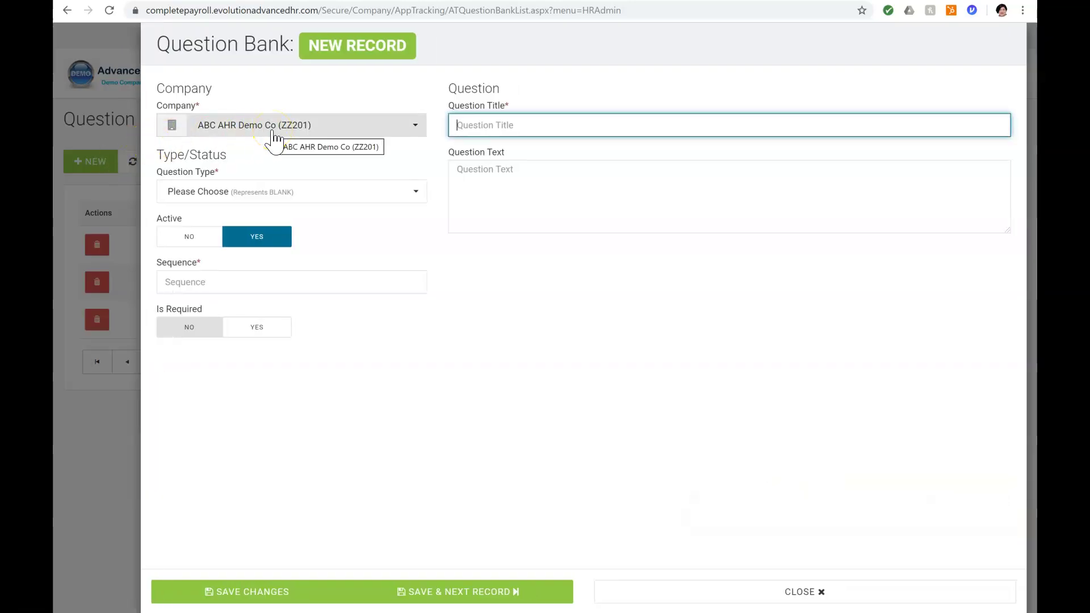
{"action": "left_click", "coordinate": [400, 197]}
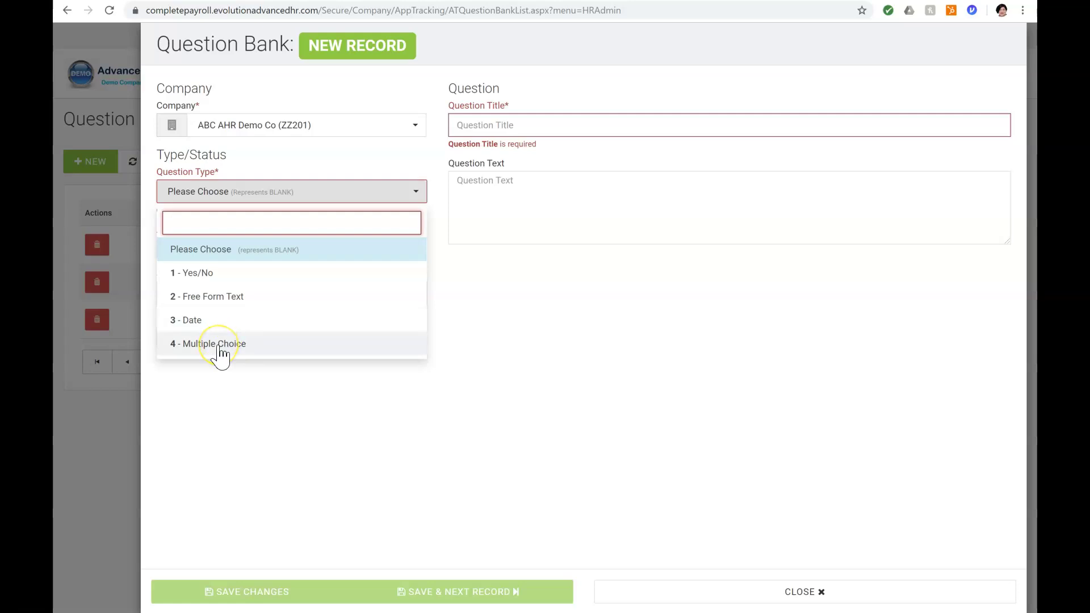
{"action": "left_click", "coordinate": [203, 275]}
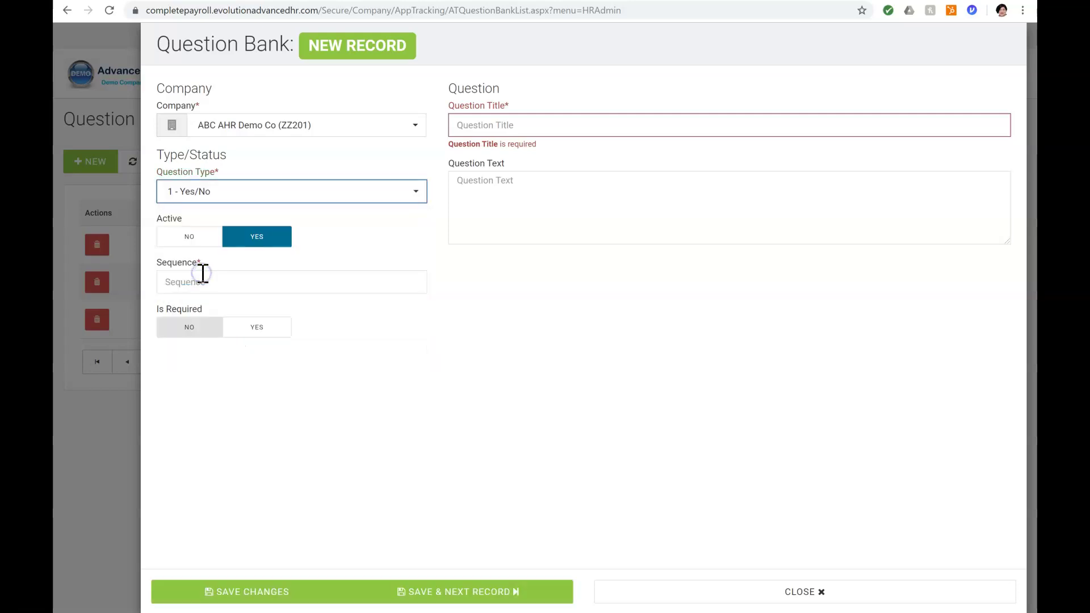
{"action": "left_click", "coordinate": [274, 250]}
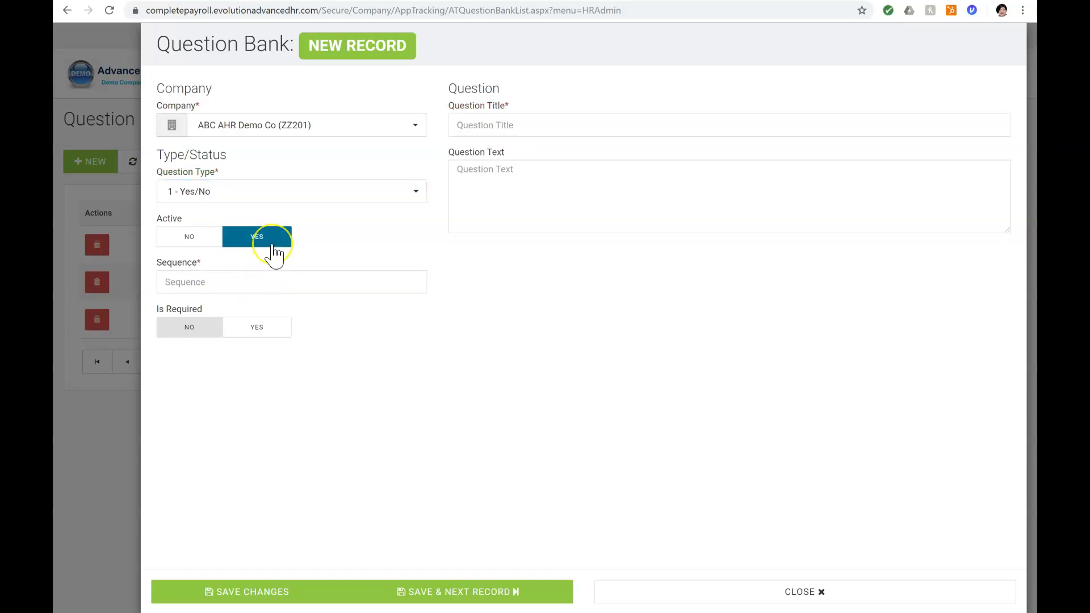
{"action": "left_click", "coordinate": [244, 288]}
{"action": "type", "text": "4"}
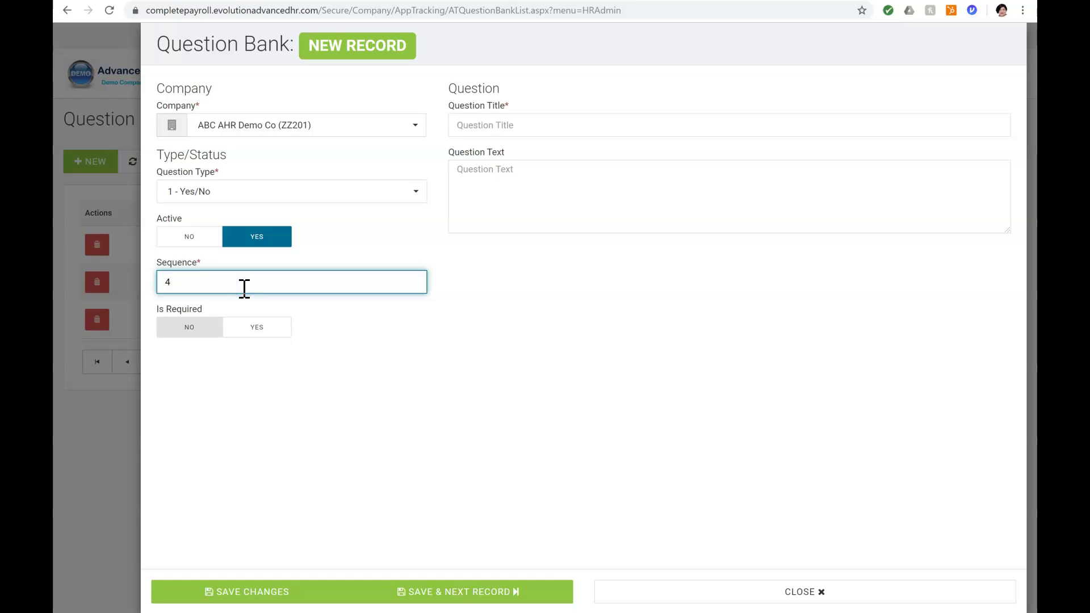
{"action": "left_click", "coordinate": [277, 340]}
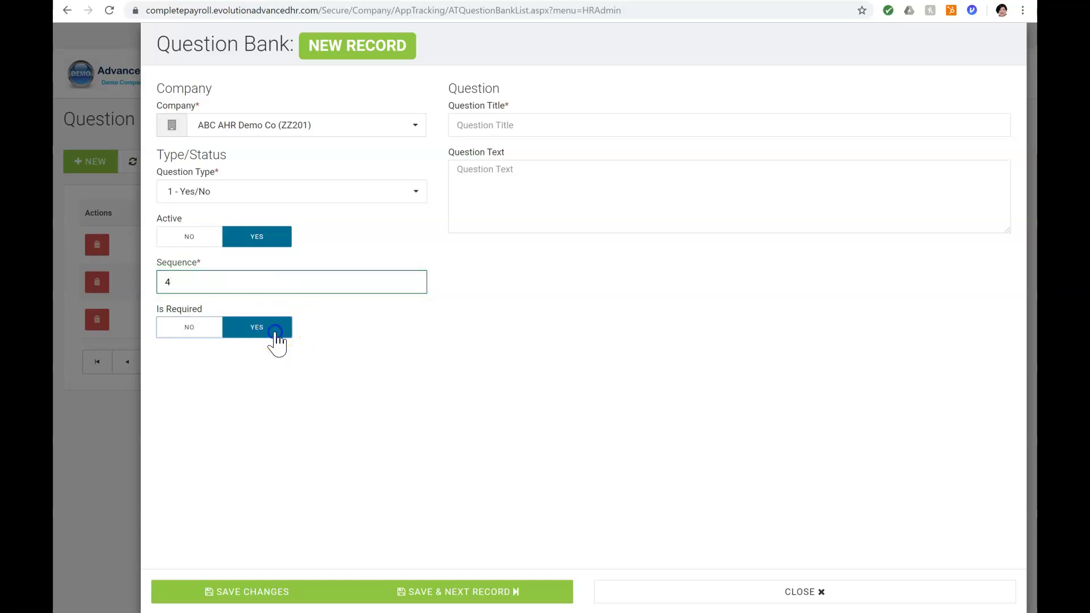
Title the question "Prior Payroll Experience", enter the text "Do you have prior payroll experience?" and save the record
{"action": "left_click", "coordinate": [502, 125]}
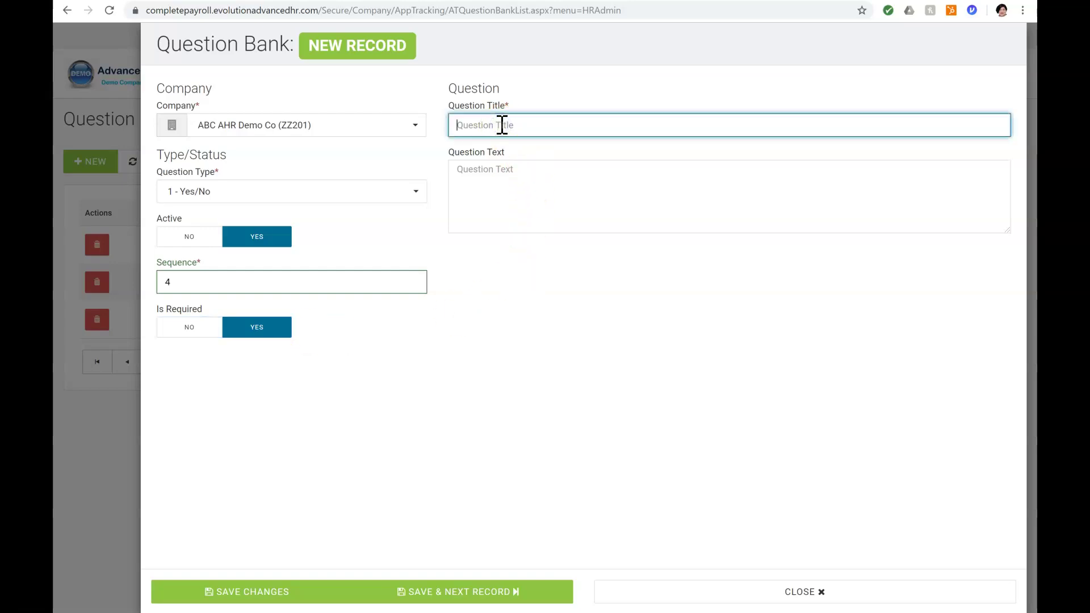
{"action": "type", "text": "Prior P"}
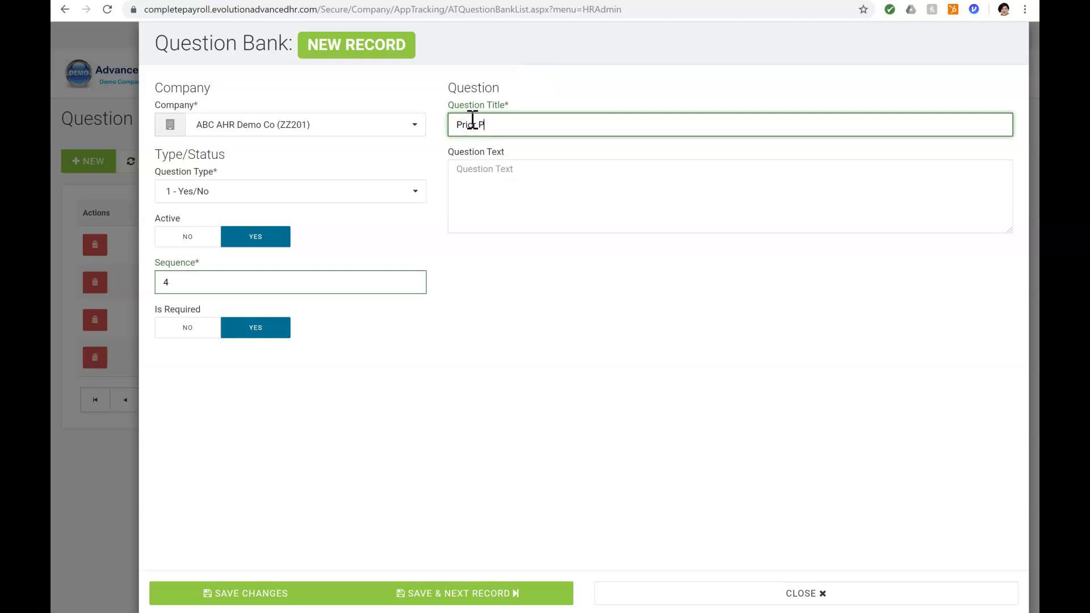
{"action": "type", "text": "ayroll Experience"}
{"action": "key", "text": "Tab"}
{"action": "type", "text": "Do you have prior payroll experience?"}
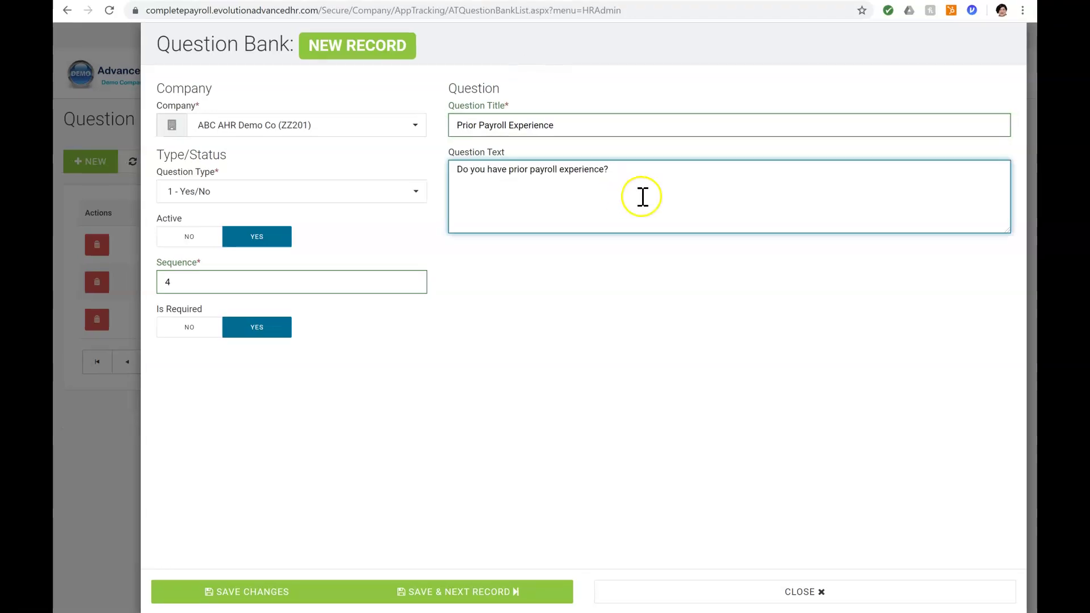
{"action": "left_click", "coordinate": [295, 593]}
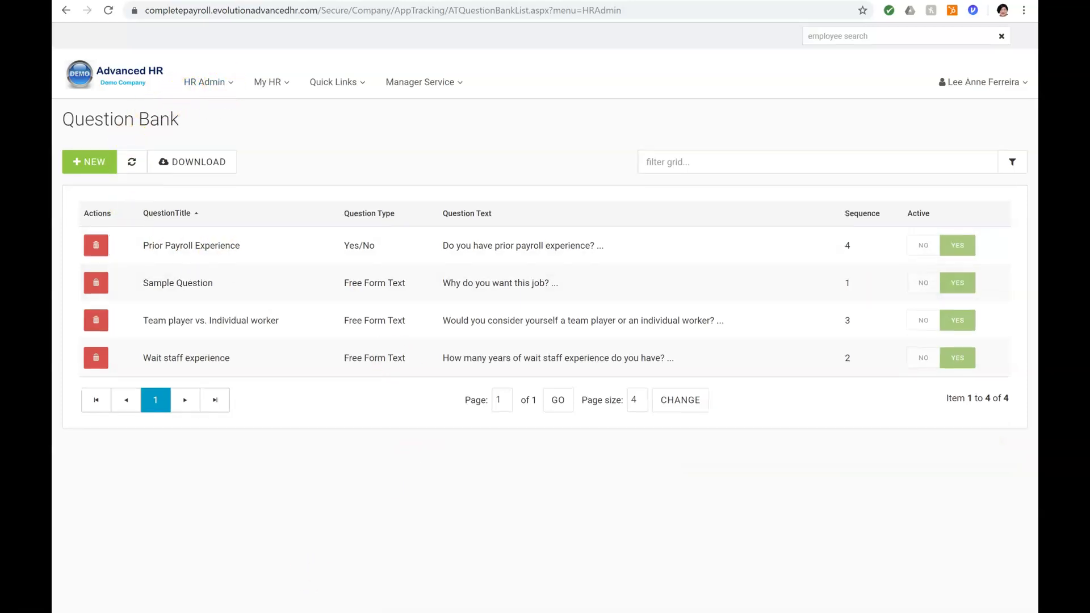
Add and save an applicant tracking status with sequence 4, using "Schedule Interview" as its title, description and action/workflow
{"action": "left_click", "coordinate": [201, 89]}
{"action": "left_click", "coordinate": [347, 202]}
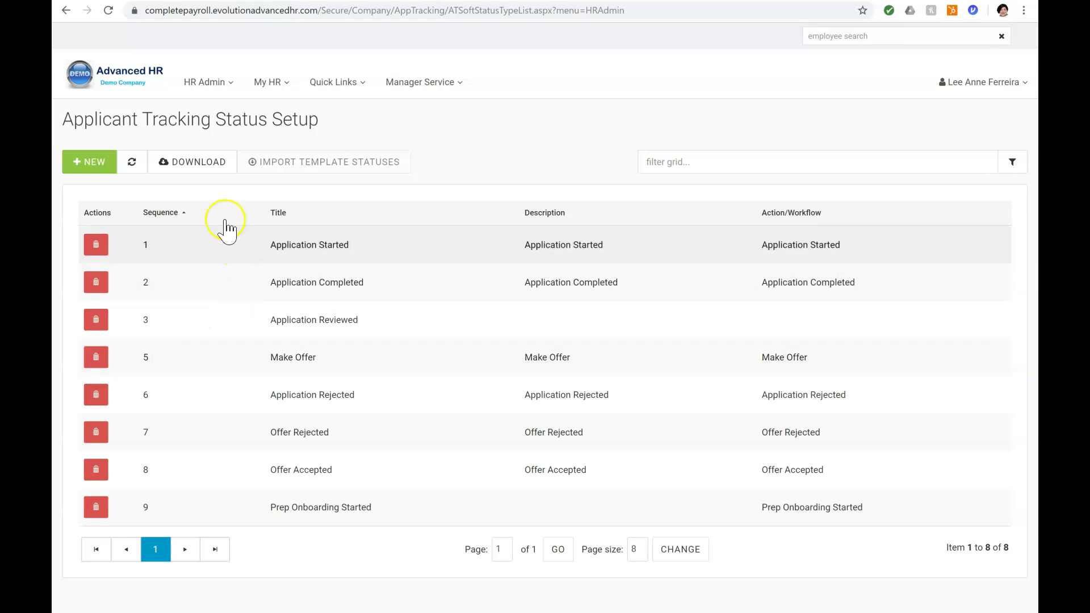
{"action": "left_click", "coordinate": [87, 164]}
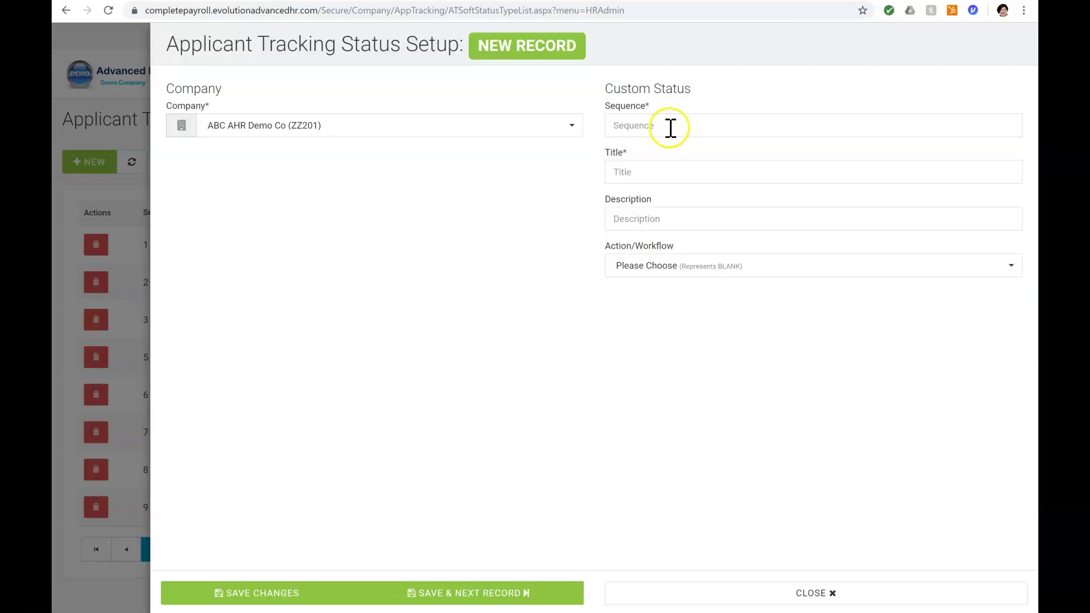
{"action": "left_click", "coordinate": [671, 127]}
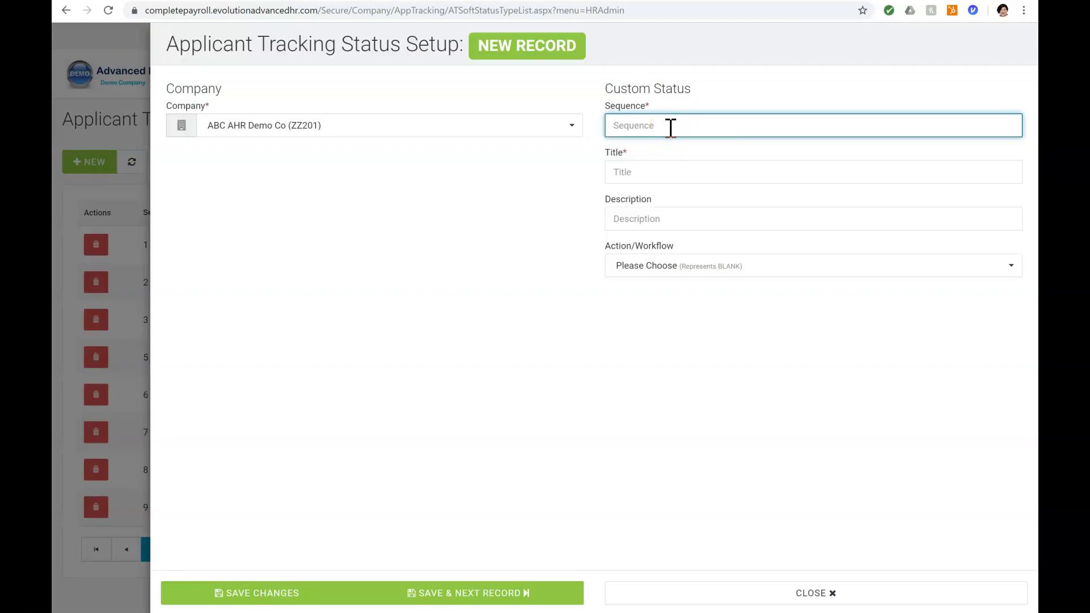
{"action": "type", "text": "4"}
{"action": "key", "text": "Tab"}
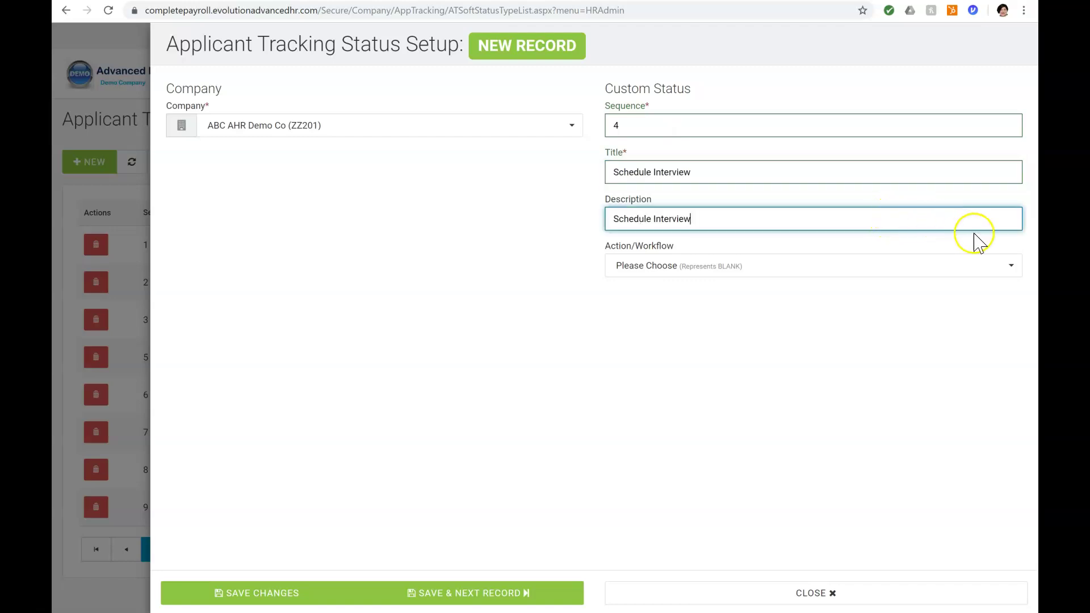
{"action": "left_click", "coordinate": [1008, 269]}
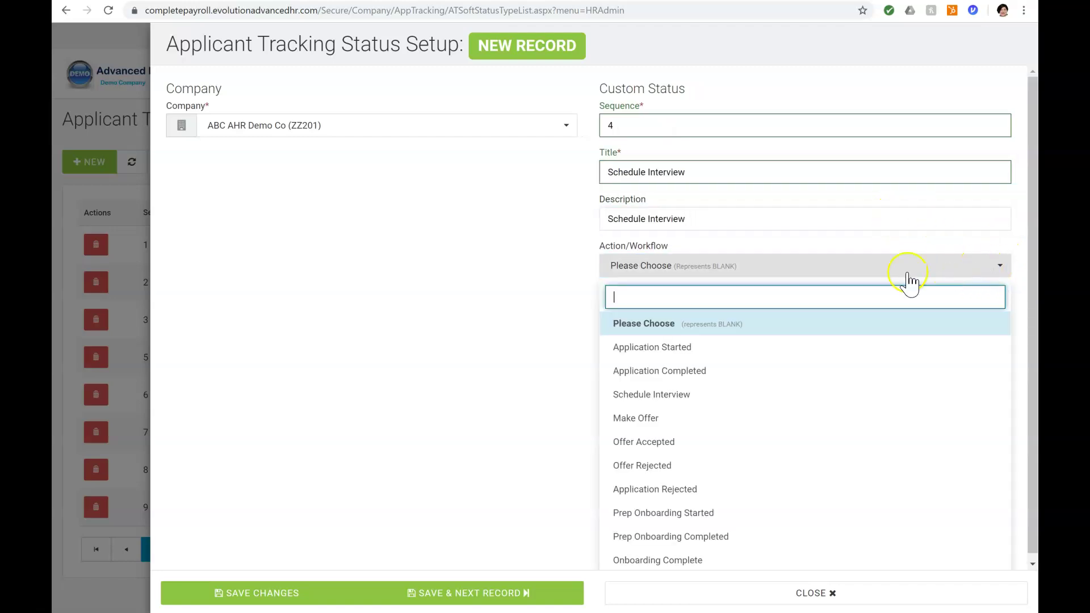
{"action": "left_click", "coordinate": [679, 397]}
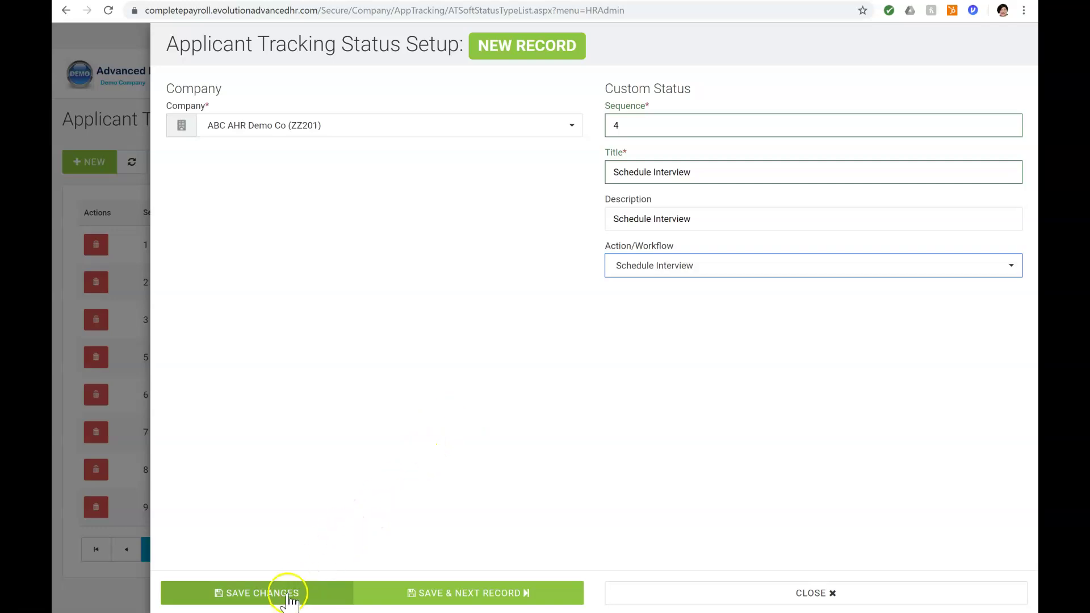
{"action": "left_click", "coordinate": [289, 596]}
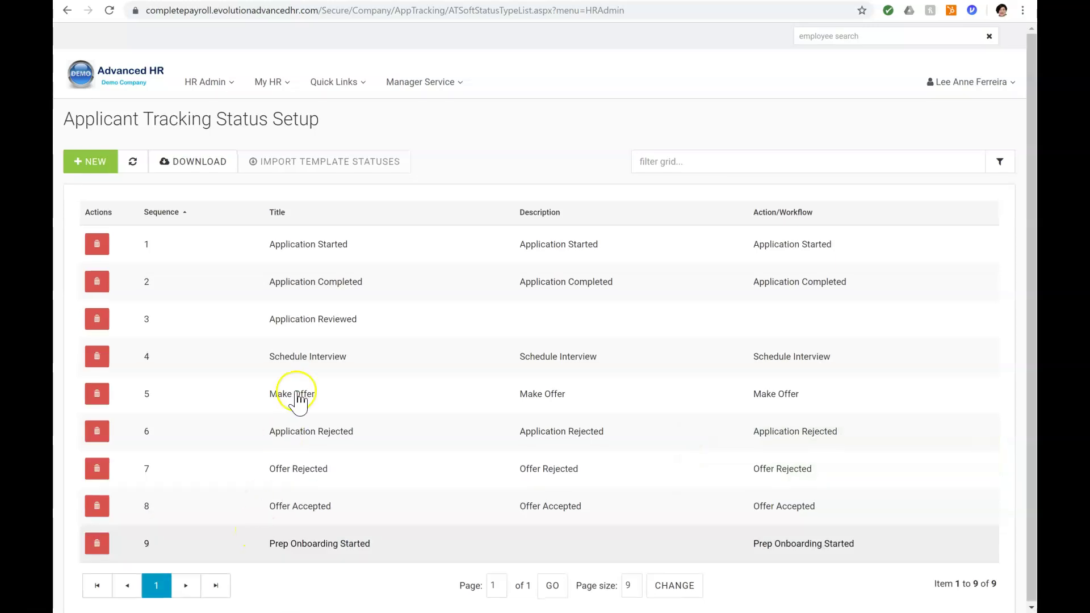
In the applicant tracking form setup, generate the sample certification statement, check the available replacement keywords and save the form
{"action": "left_click", "coordinate": [203, 87]}
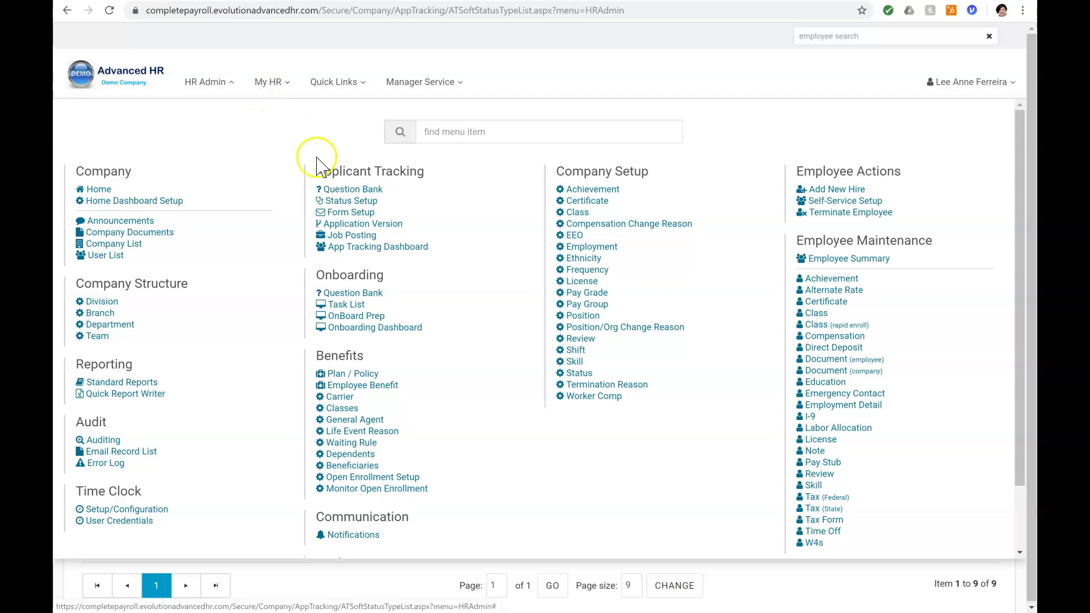
{"action": "left_click", "coordinate": [343, 213]}
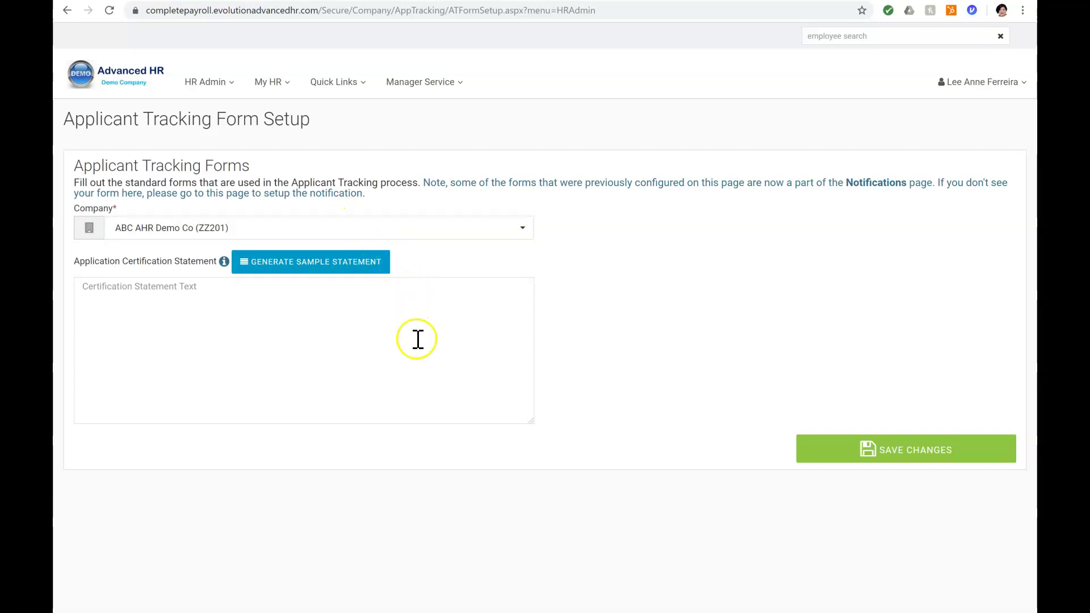
{"action": "left_click", "coordinate": [442, 303]}
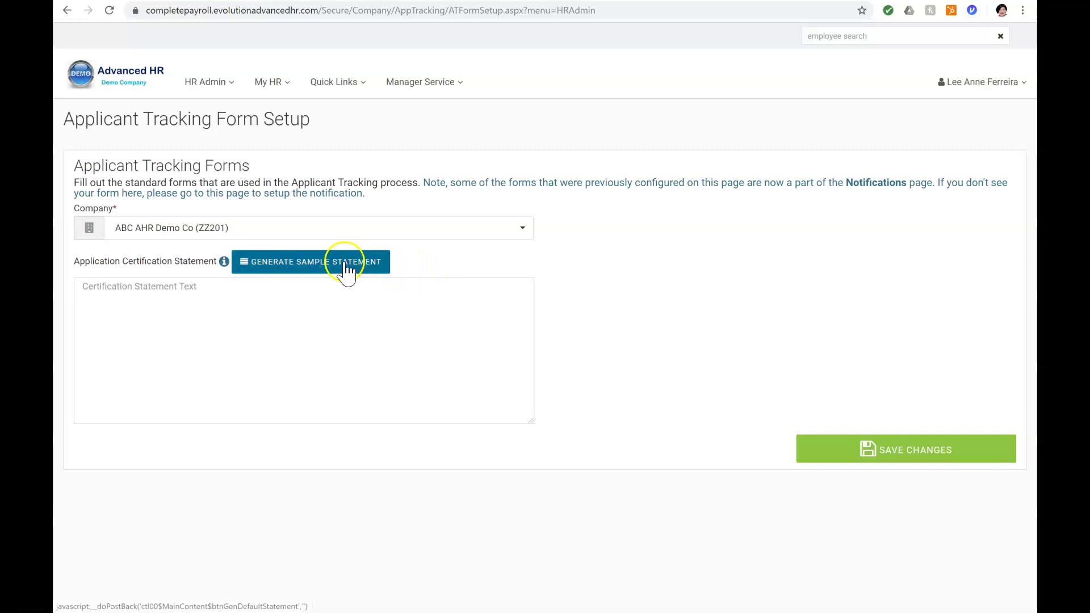
{"action": "left_click", "coordinate": [319, 266]}
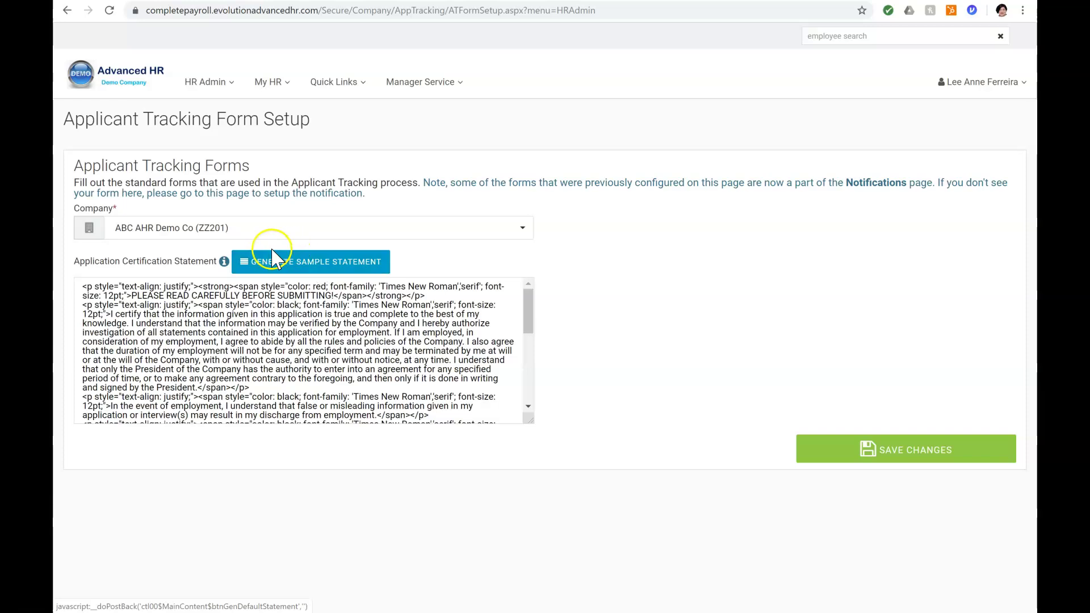
{"action": "left_click", "coordinate": [225, 262]}
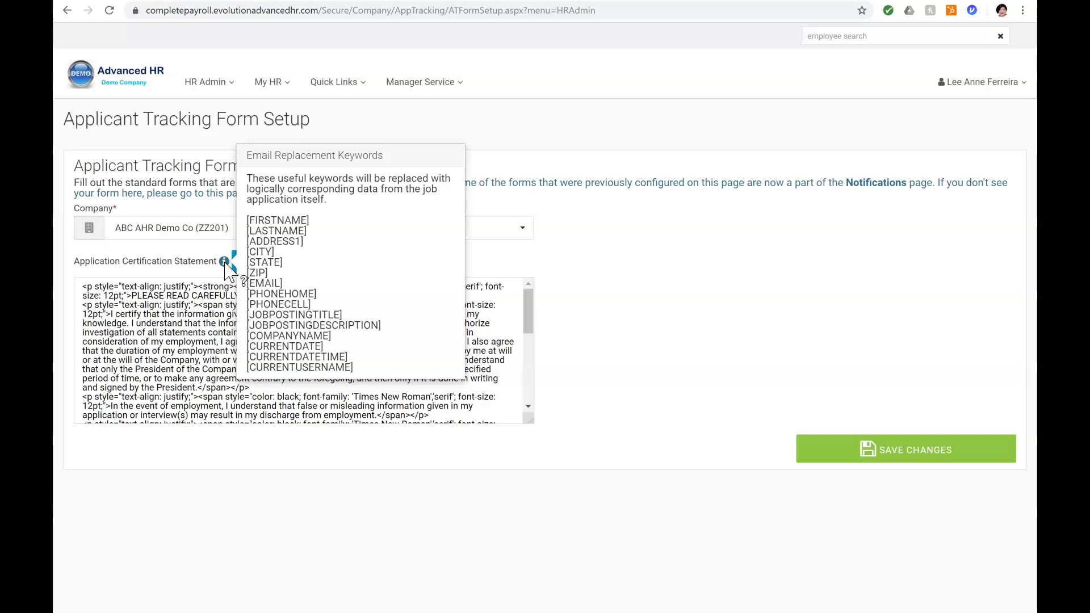
{"action": "left_click", "coordinate": [226, 263]}
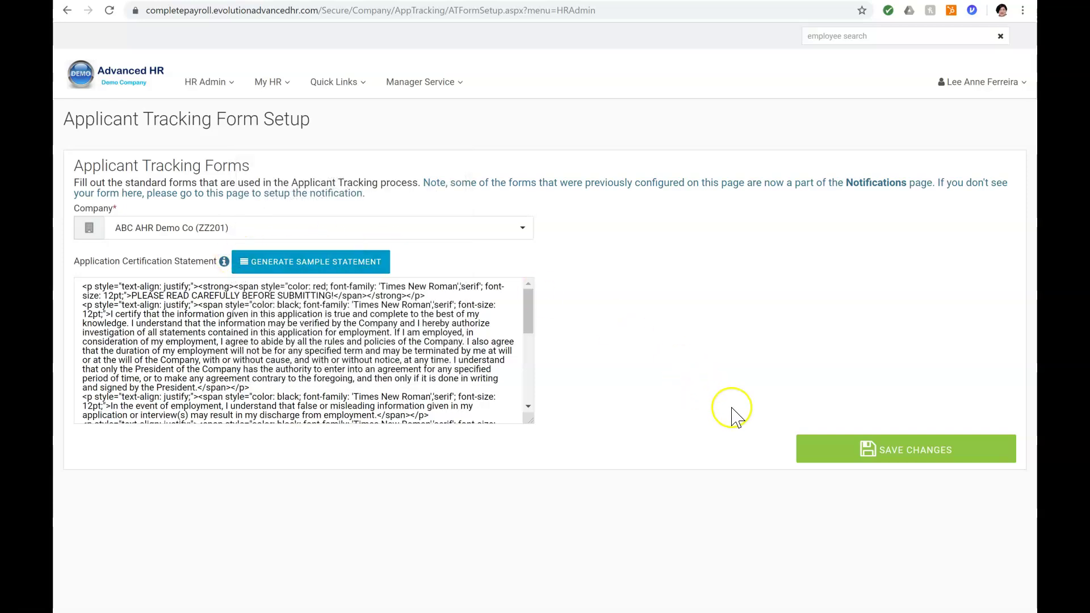
{"action": "left_click", "coordinate": [875, 451]}
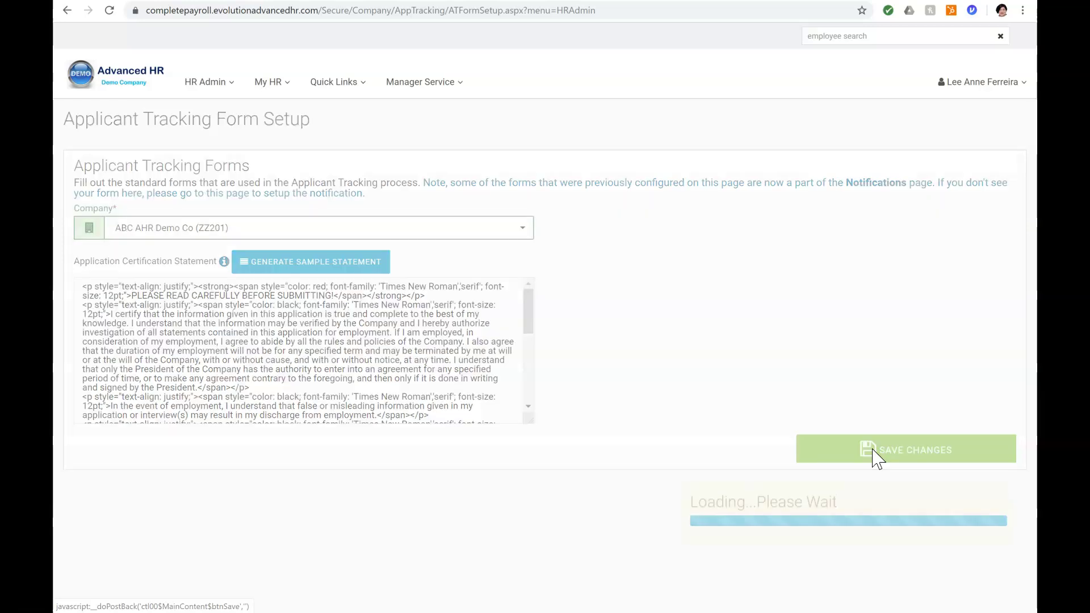
Start a new application version with title and description "Sales Executive" and version date 11/08/2019
{"action": "left_click", "coordinate": [191, 82]}
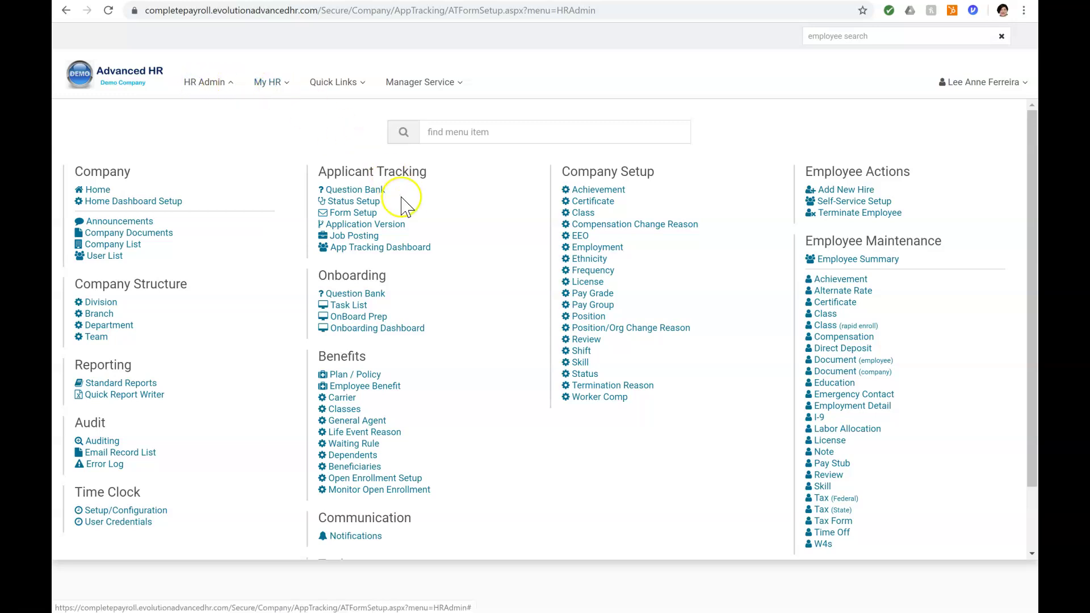
{"action": "left_click", "coordinate": [392, 226]}
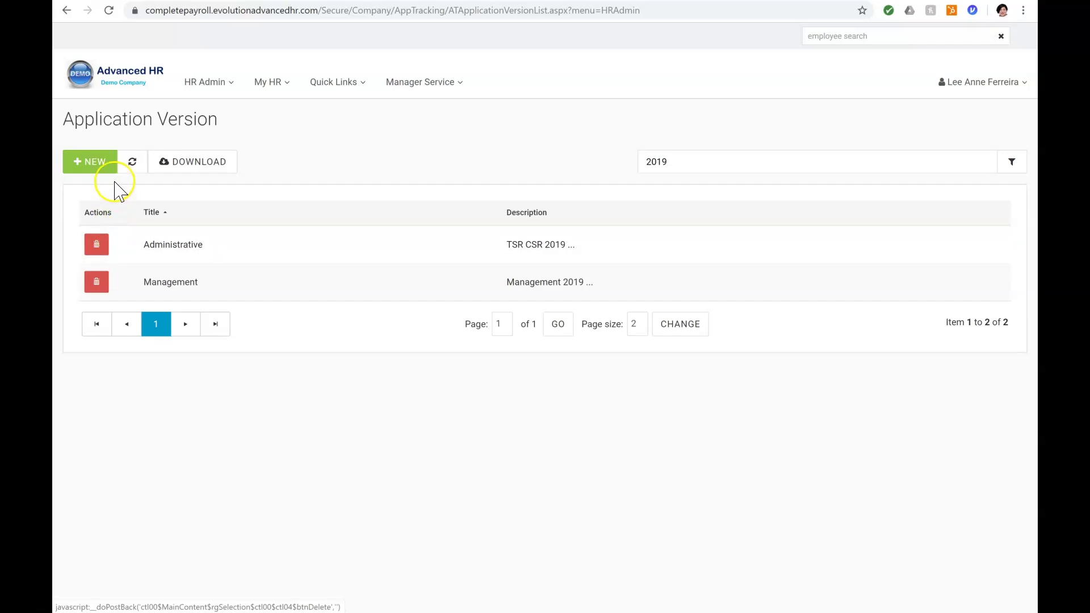
{"action": "left_click", "coordinate": [87, 161]}
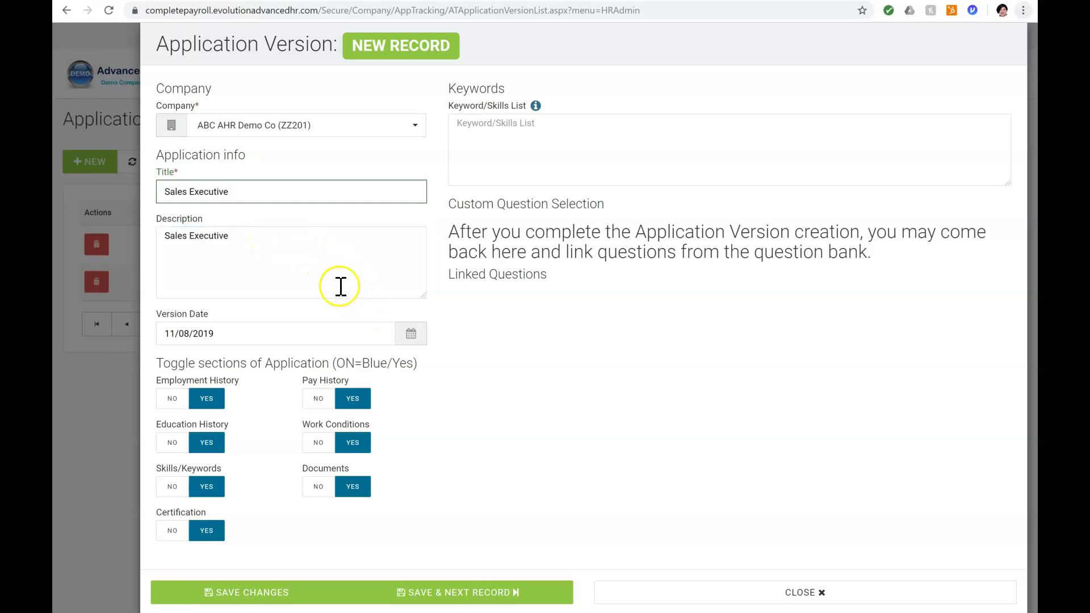
{"action": "left_click", "coordinate": [411, 335]}
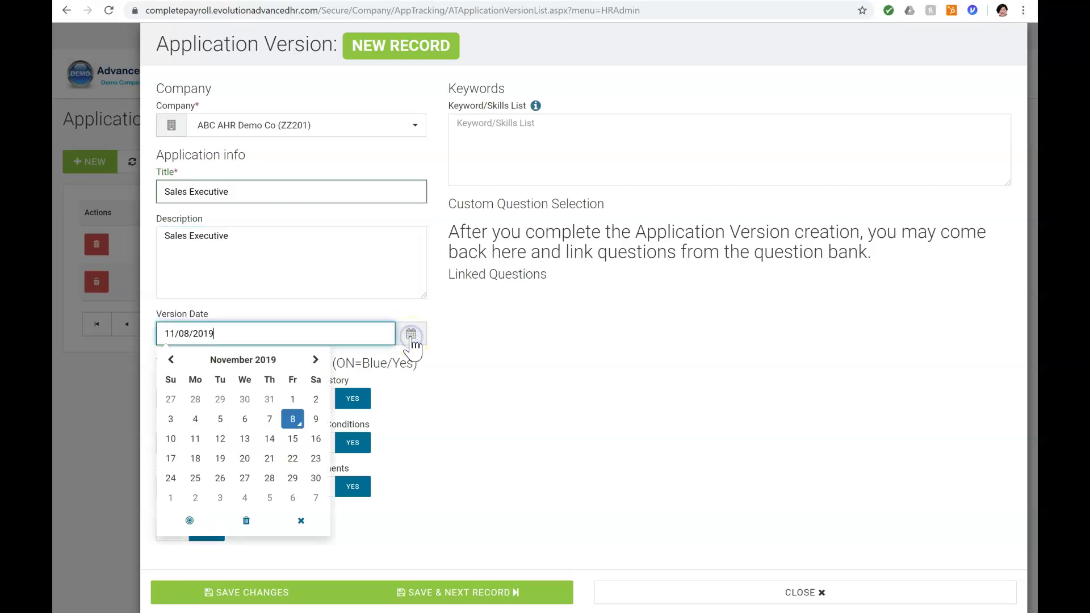
{"action": "left_click", "coordinate": [411, 337]}
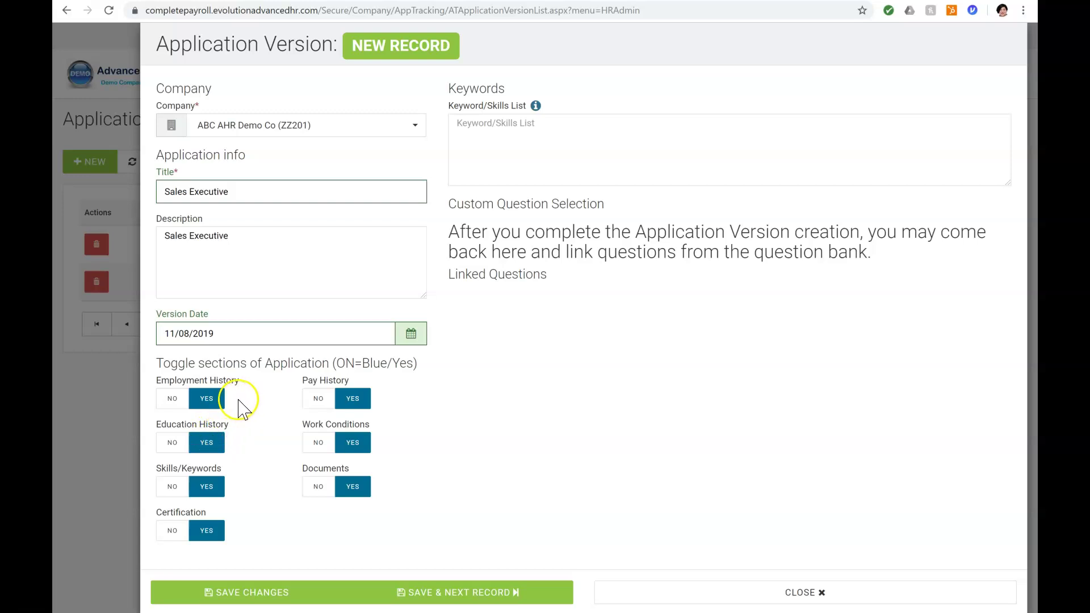
Turn off the Work Conditions and Certification sections of the application version, leaving the other sections on
{"action": "left_click", "coordinate": [219, 404]}
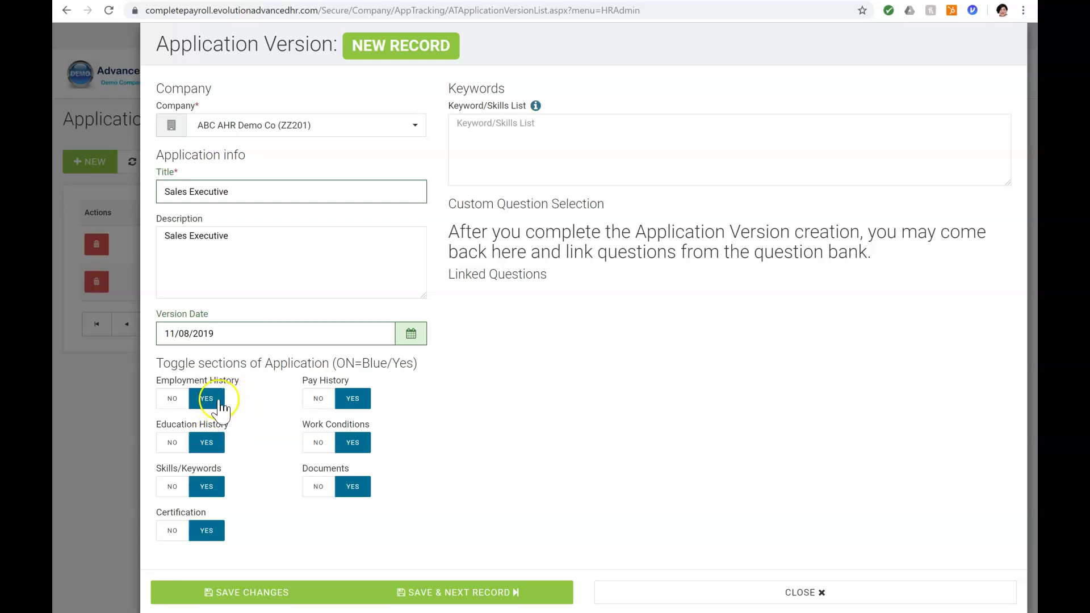
{"action": "left_click", "coordinate": [230, 444]}
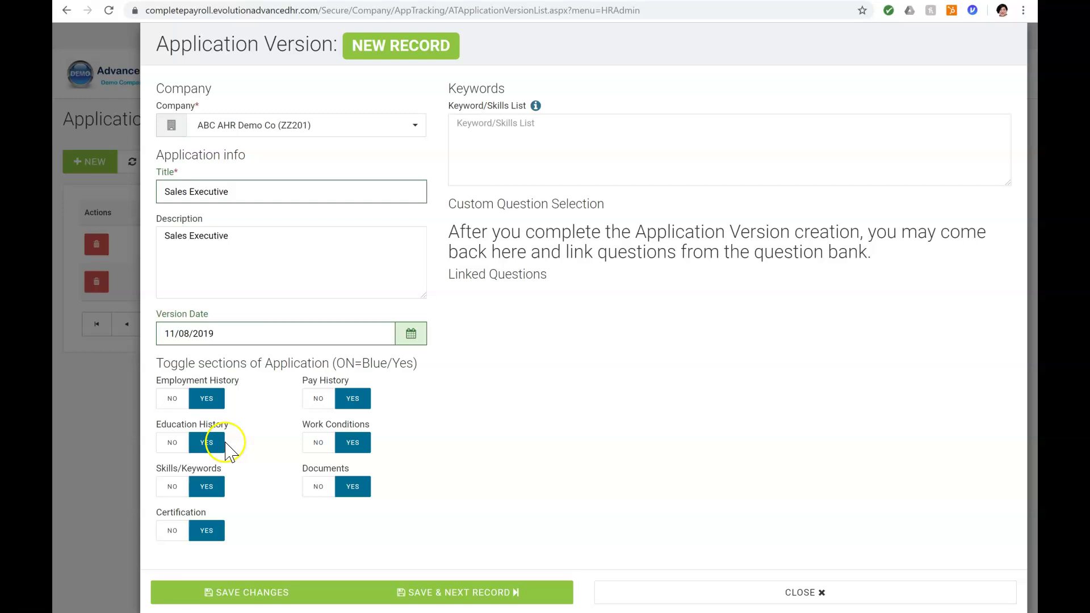
{"action": "left_click", "coordinate": [235, 484]}
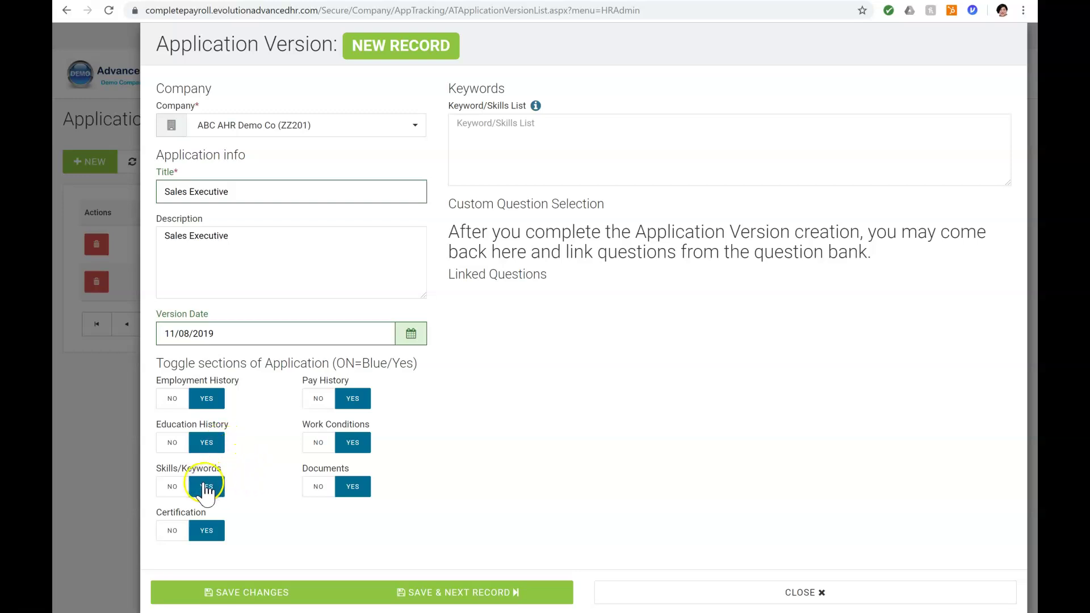
{"action": "left_click", "coordinate": [318, 443]}
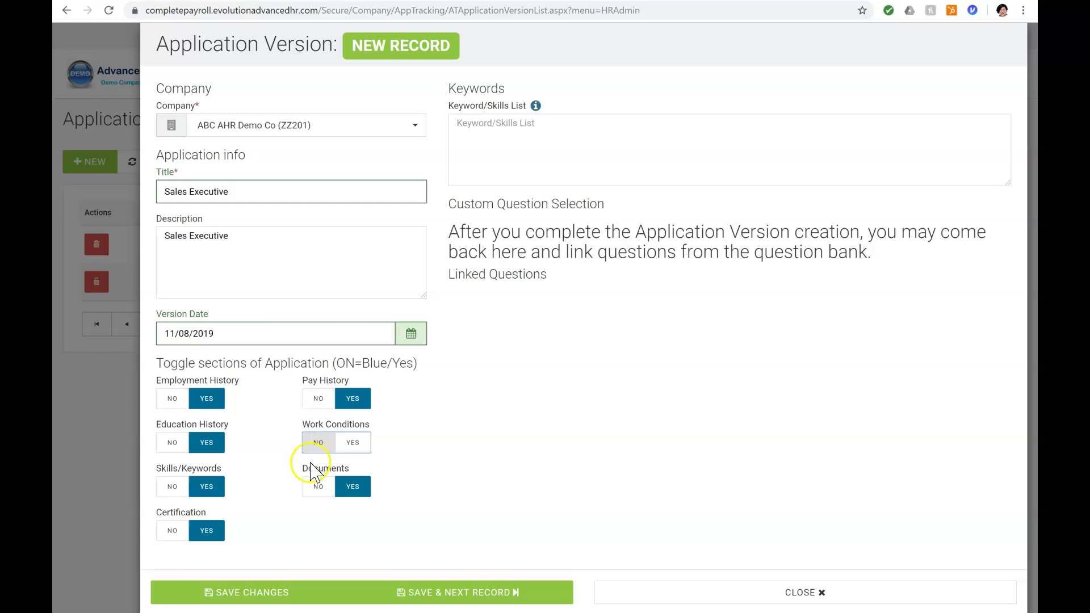
{"action": "left_click", "coordinate": [173, 531]}
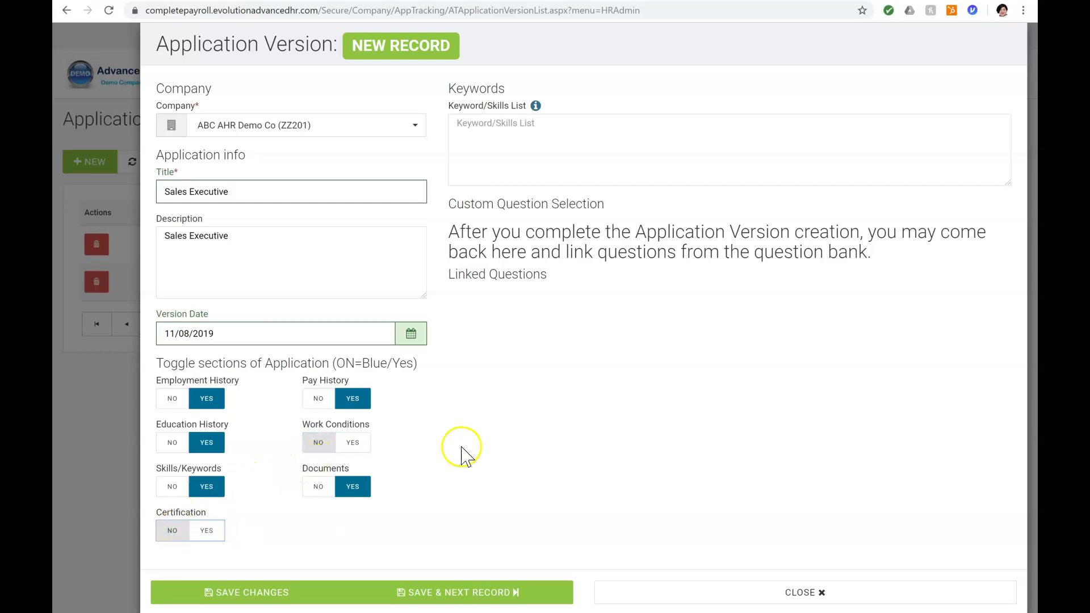
Enter the keyword/skills list "payroll knowledge + excel + 5 years experience", check the keyword help note and save the application version
{"action": "left_click", "coordinate": [521, 128]}
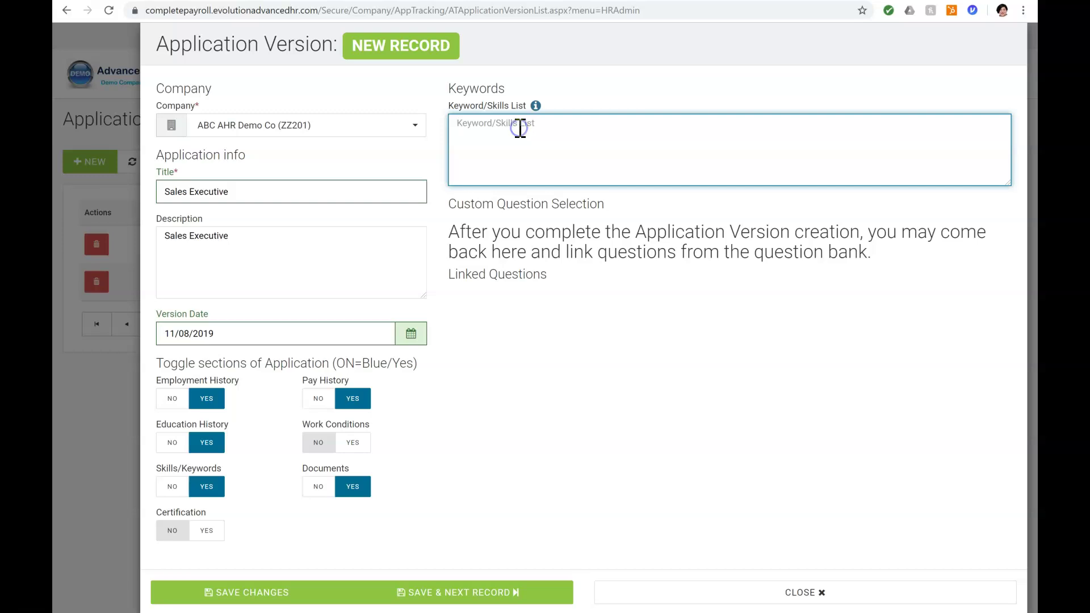
{"action": "type", "text": "payroll knowledge + excel + 5 years experience"}
{"action": "left_click", "coordinate": [652, 124]}
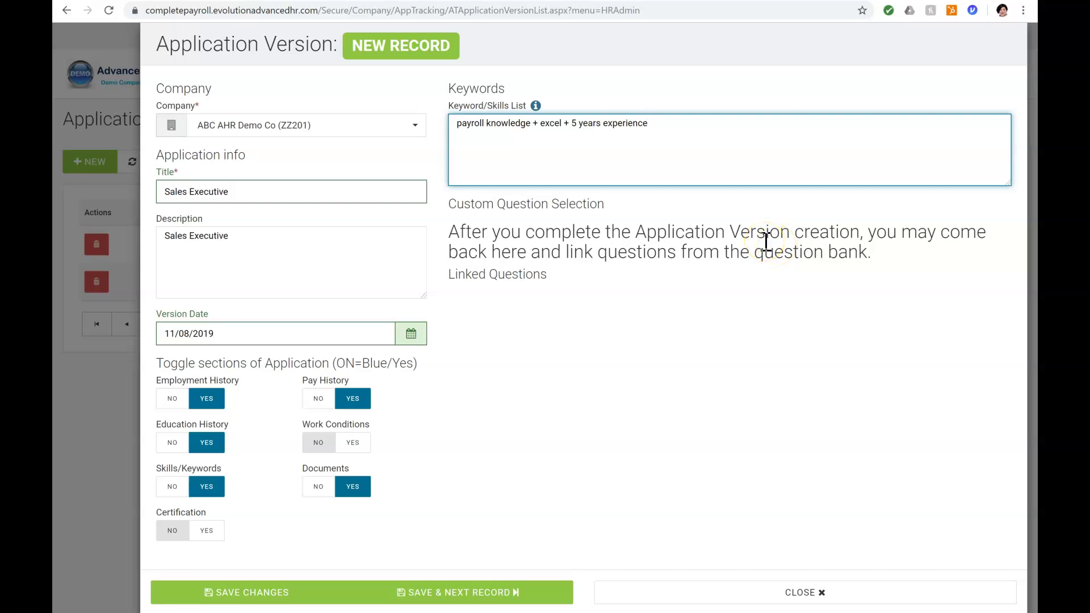
{"action": "left_click", "coordinate": [536, 106]}
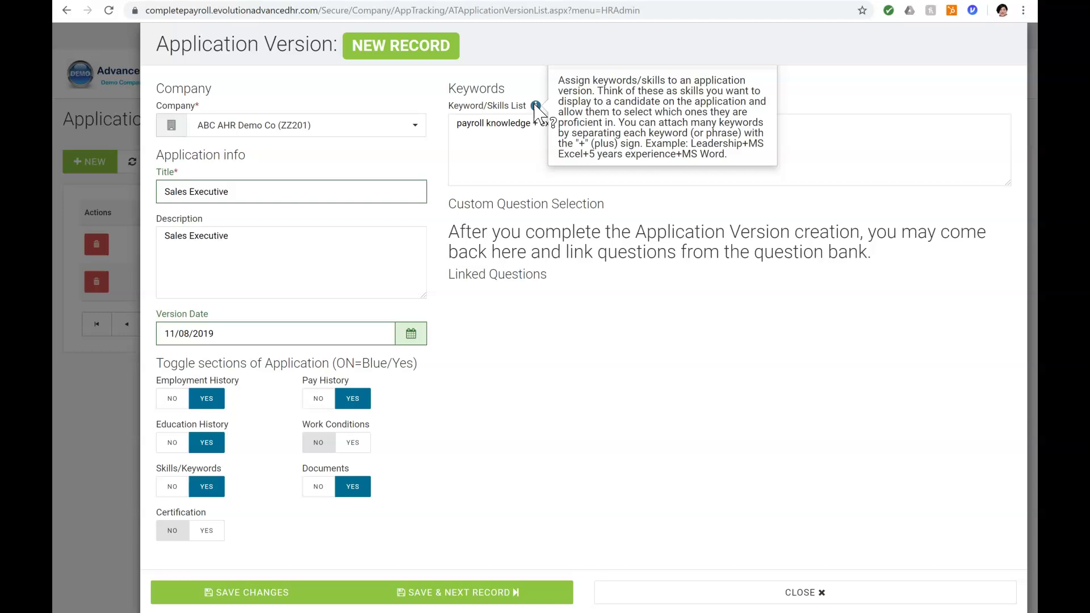
{"action": "left_click", "coordinate": [535, 107]}
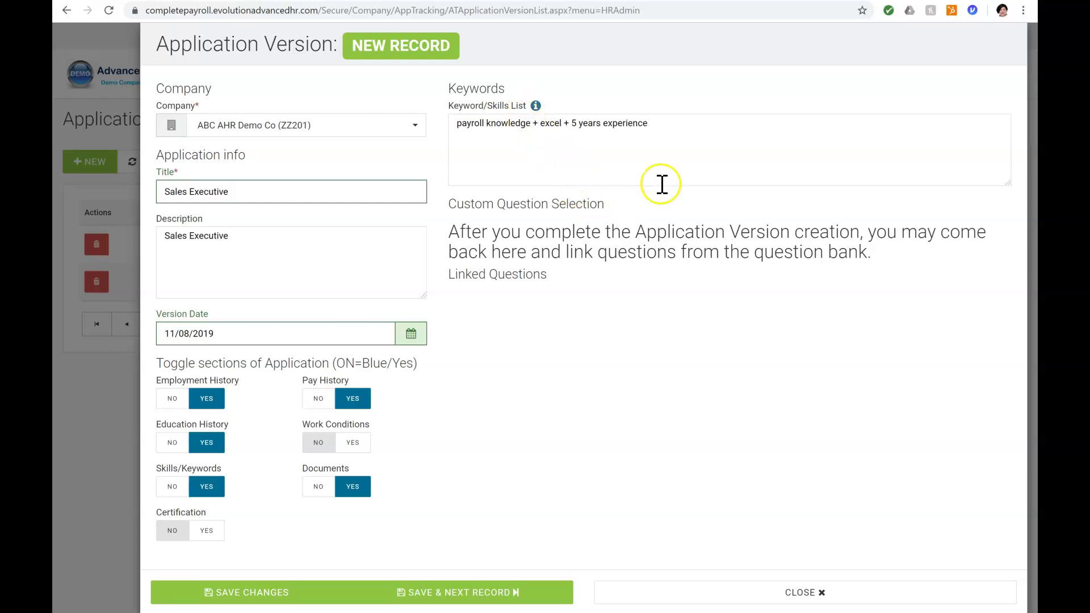
{"action": "left_click", "coordinate": [249, 594]}
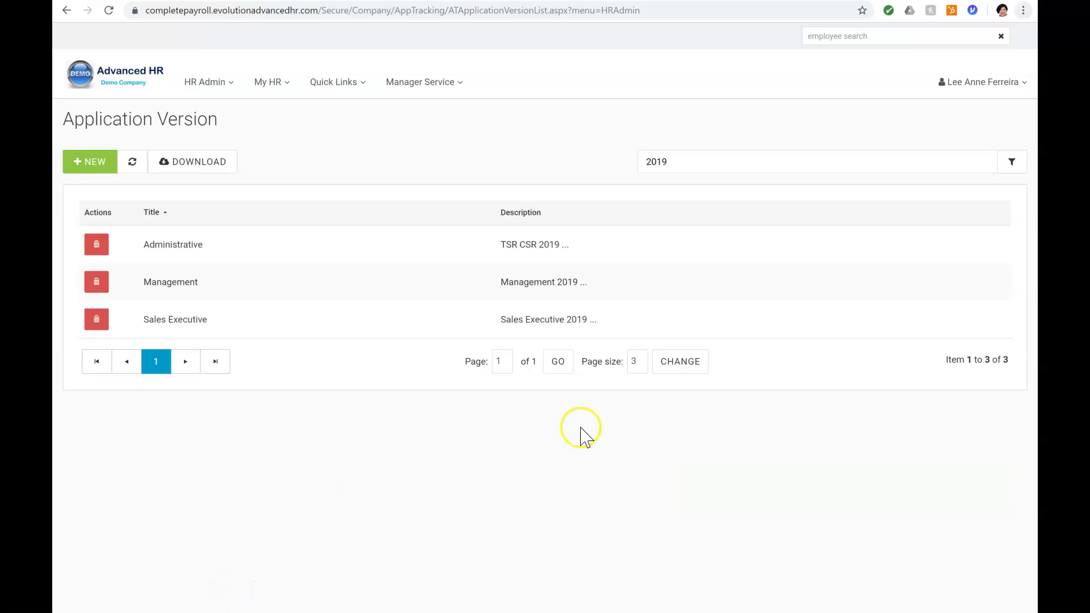
Reopen the Sales Executive application version and link the "Prior Payroll Experience" custom question to it
{"action": "left_click", "coordinate": [541, 323]}
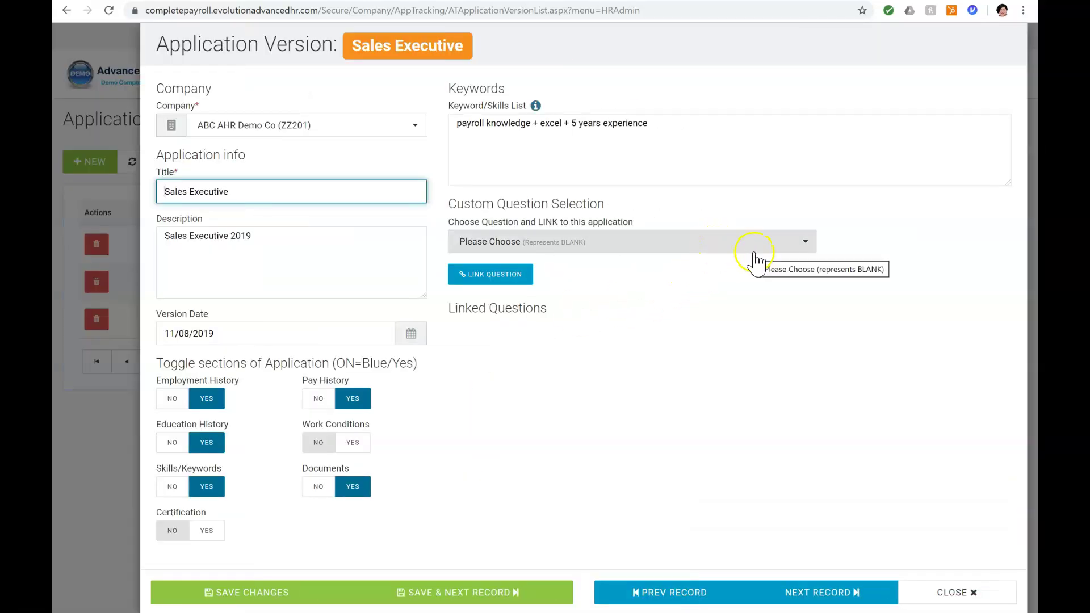
{"action": "left_click", "coordinate": [806, 244]}
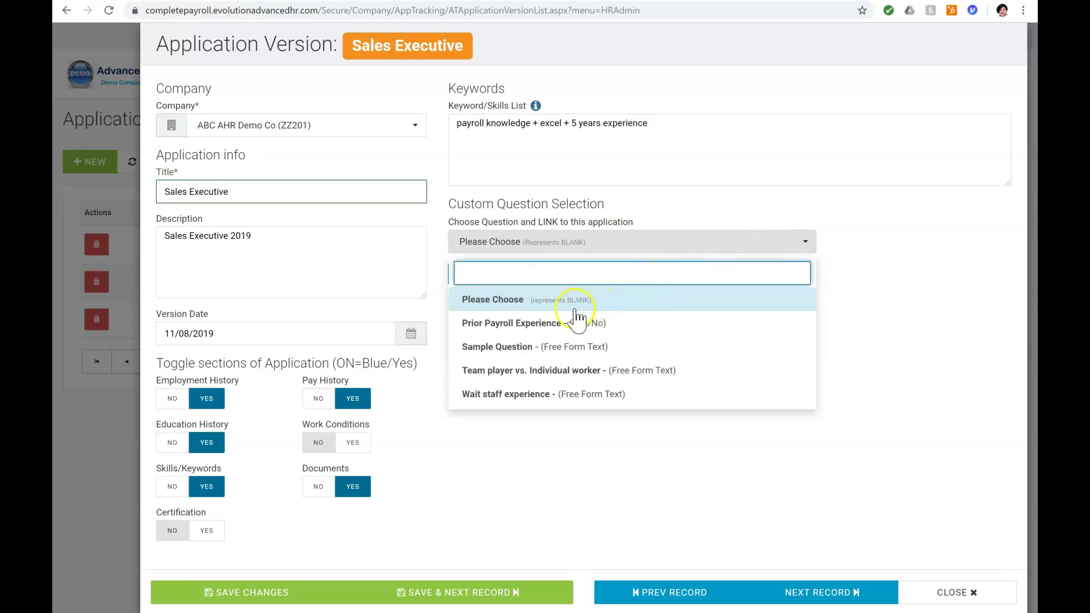
{"action": "left_click", "coordinate": [546, 331]}
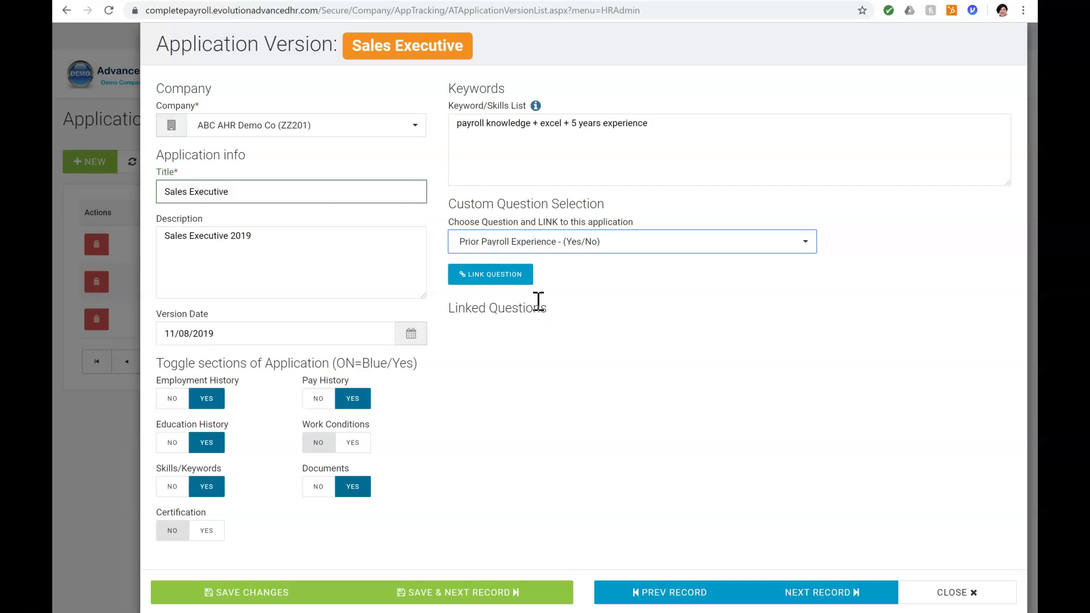
{"action": "left_click", "coordinate": [492, 283]}
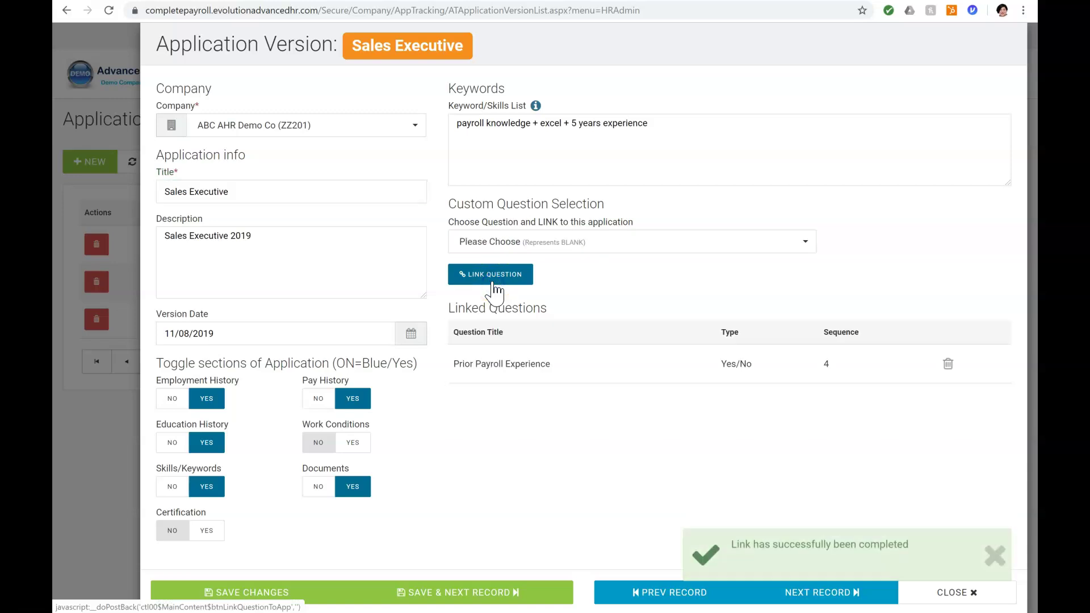
Try to link "Sample Question" to the application version and locate the removal option for the linked question
{"action": "left_click", "coordinate": [808, 244]}
{"action": "left_click", "coordinate": [494, 318]}
{"action": "left_click", "coordinate": [494, 284]}
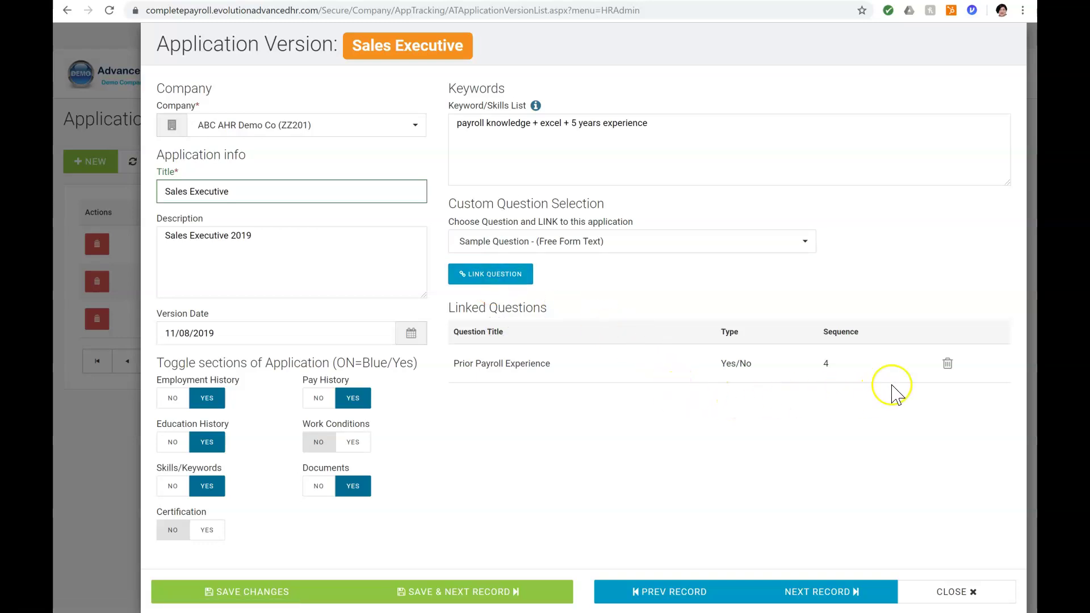
{"action": "left_click", "coordinate": [948, 365]}
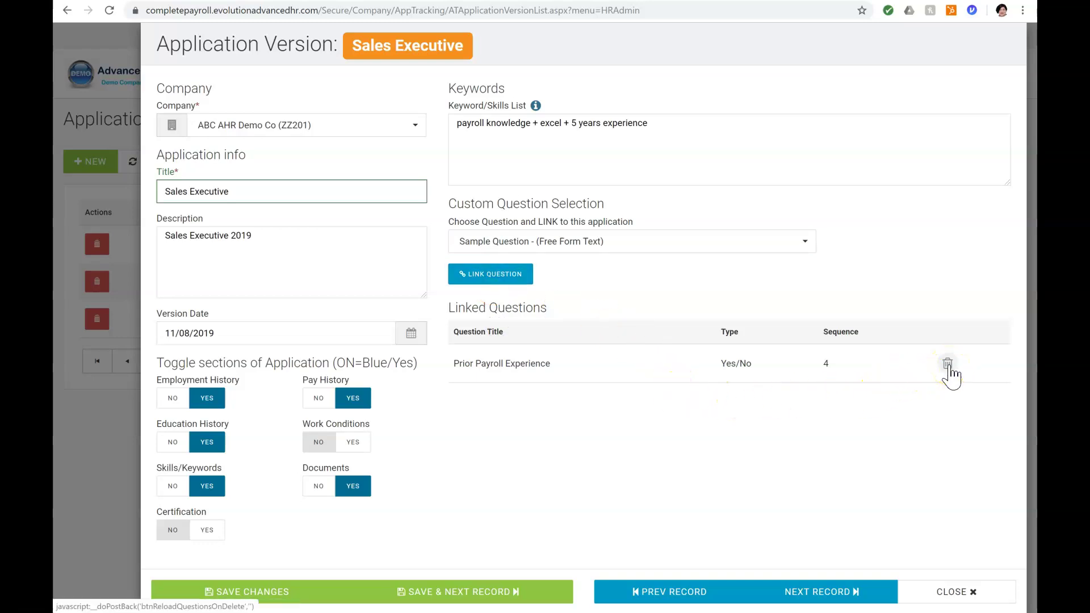
Start a new job posting titled "Sales Executive" with the description "Builds business by indentifying and selling prospects; maintaining relationships with clients."
{"action": "left_click", "coordinate": [196, 84]}
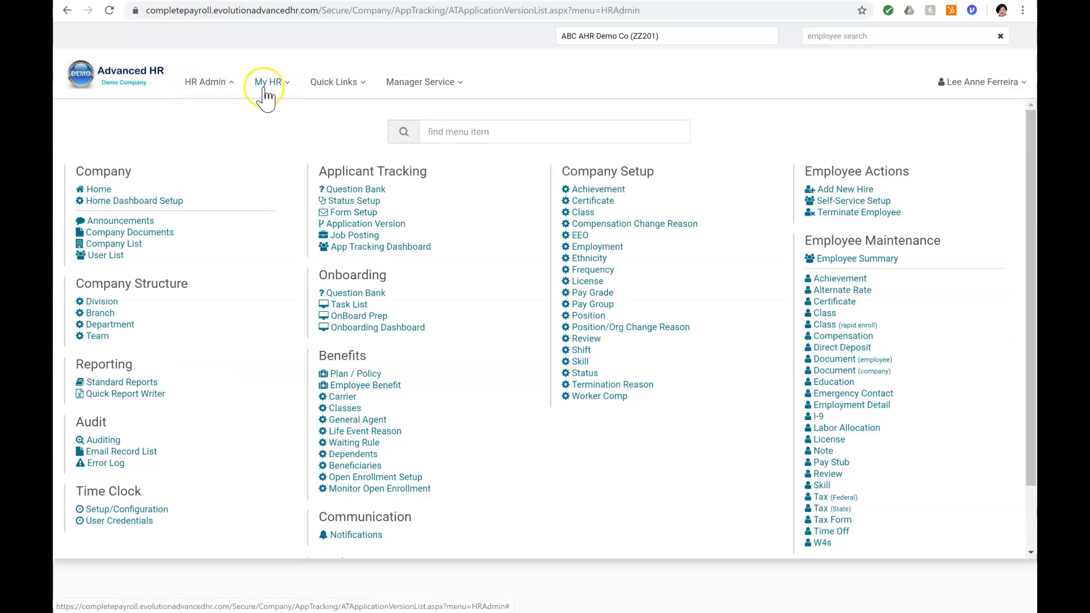
{"action": "left_click", "coordinate": [364, 236]}
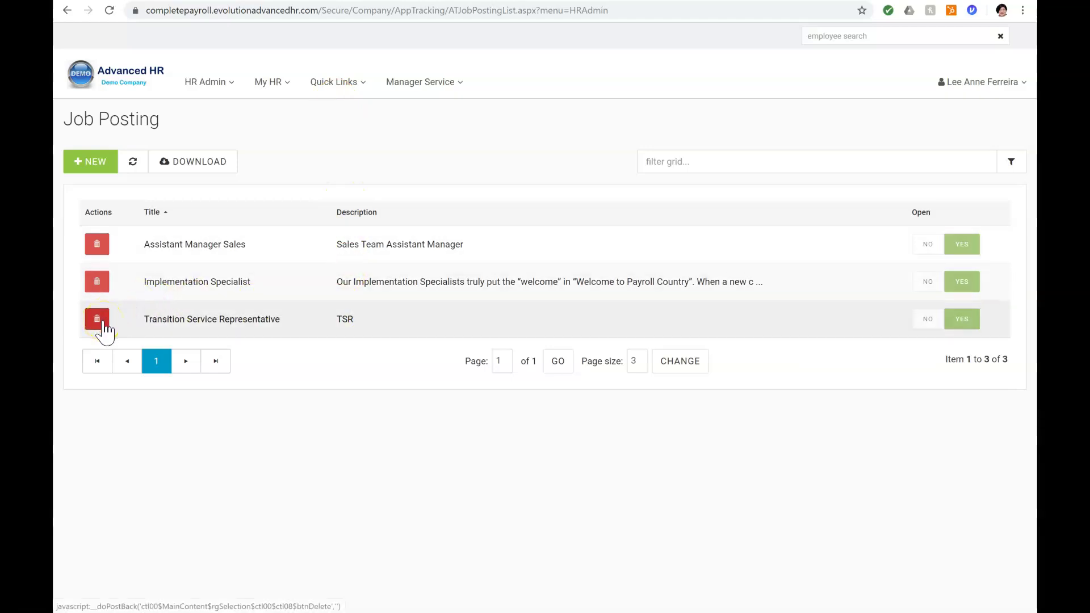
{"action": "left_click", "coordinate": [90, 168]}
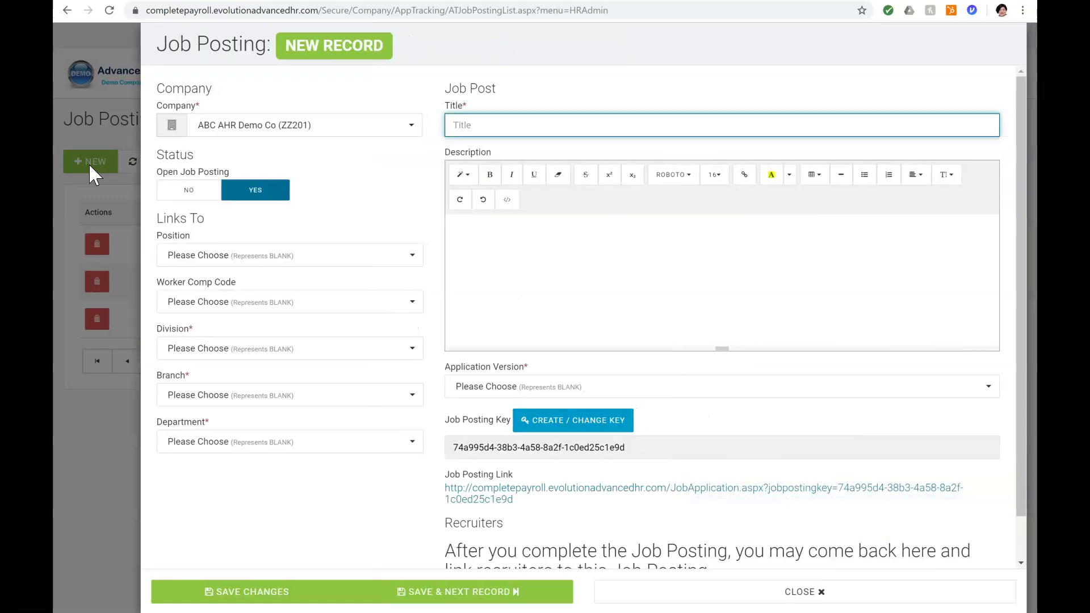
{"action": "left_click", "coordinate": [143, 155]}
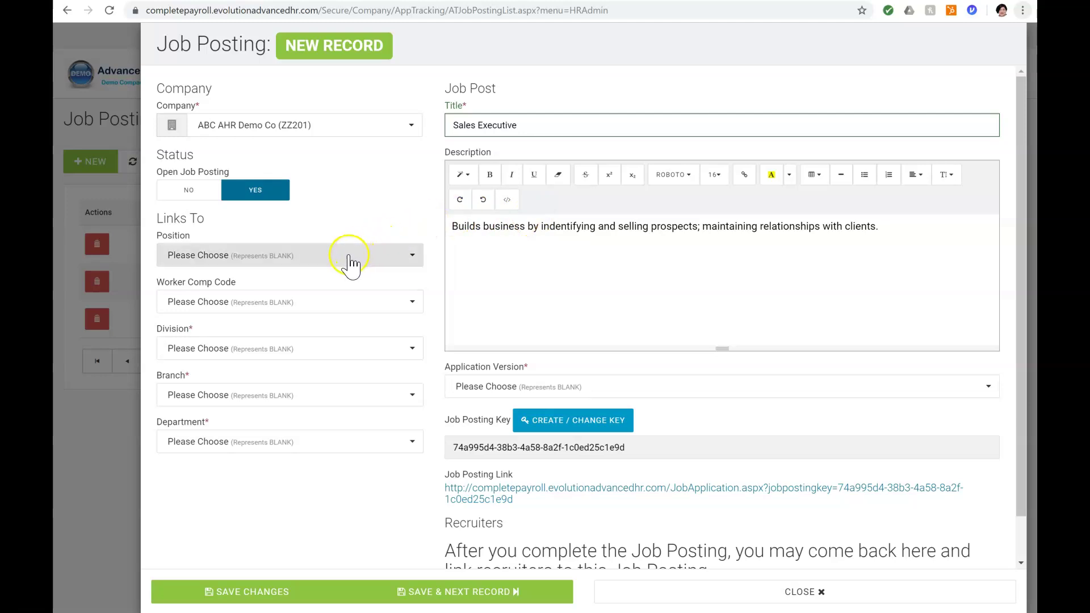
Keep the posting open and link it to position 400 - Sales, division 1 - 1, branch 1 - 1 and department B - B
{"action": "left_click", "coordinate": [260, 196]}
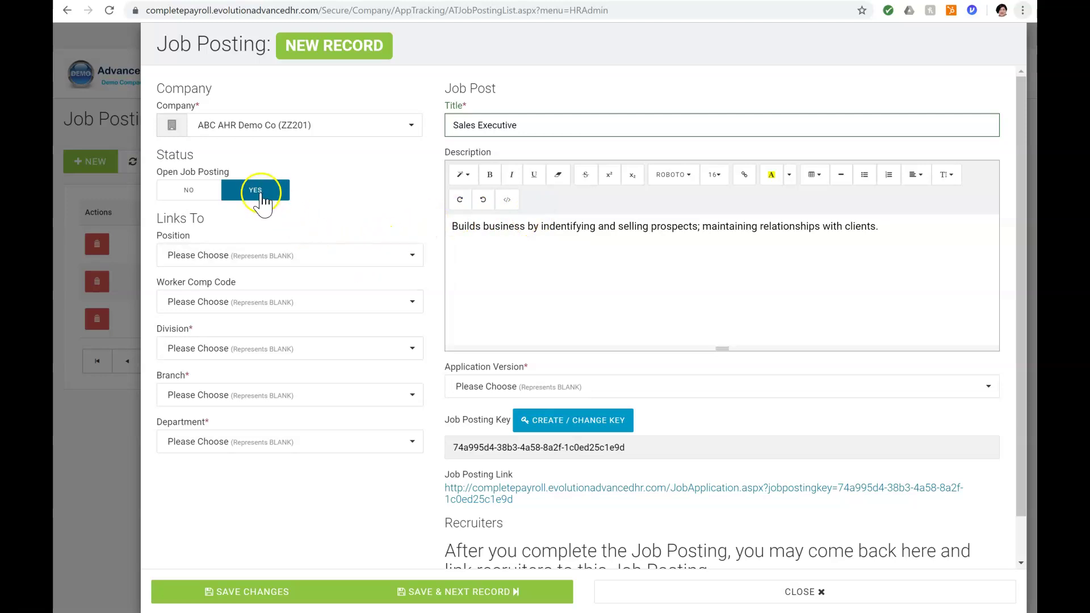
{"action": "left_click", "coordinate": [414, 261]}
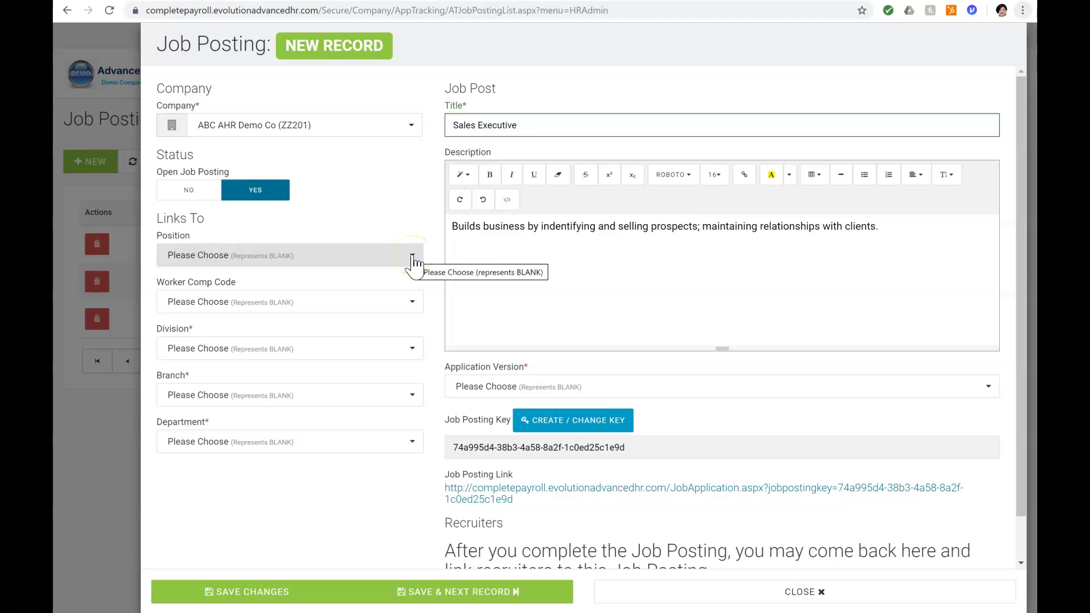
{"action": "left_click", "coordinate": [414, 261]}
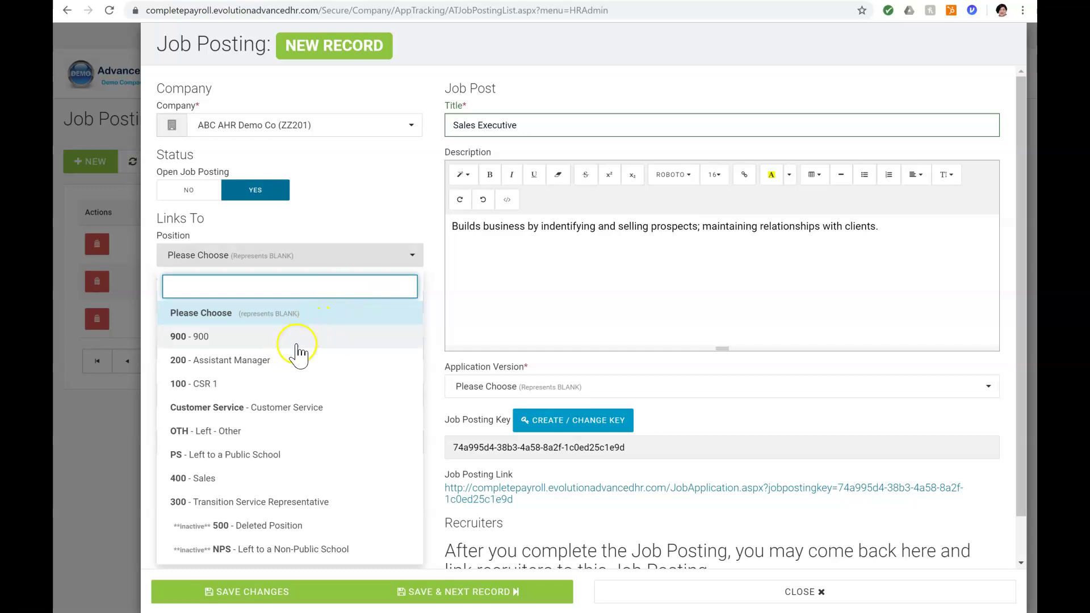
{"action": "left_click", "coordinate": [214, 478]}
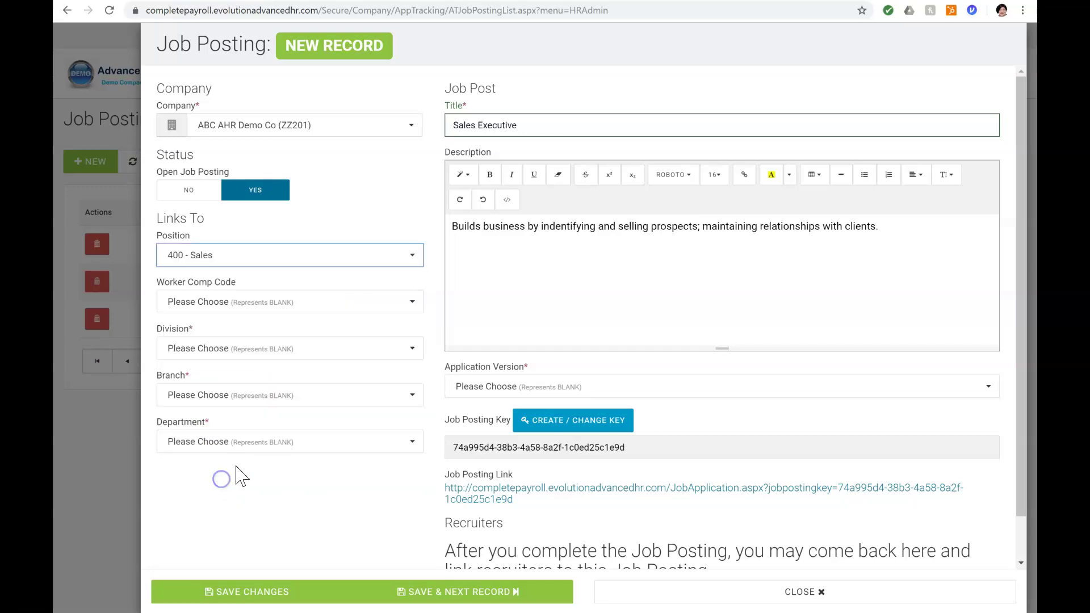
{"action": "left_click", "coordinate": [336, 315]}
{"action": "left_click", "coordinate": [336, 315]}
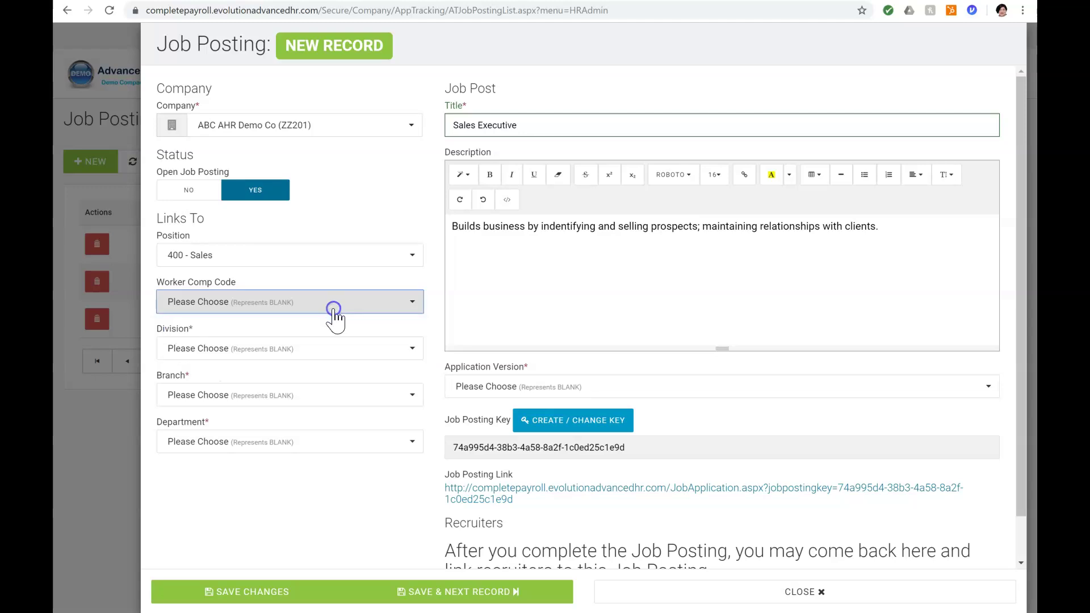
{"action": "left_click", "coordinate": [322, 362]}
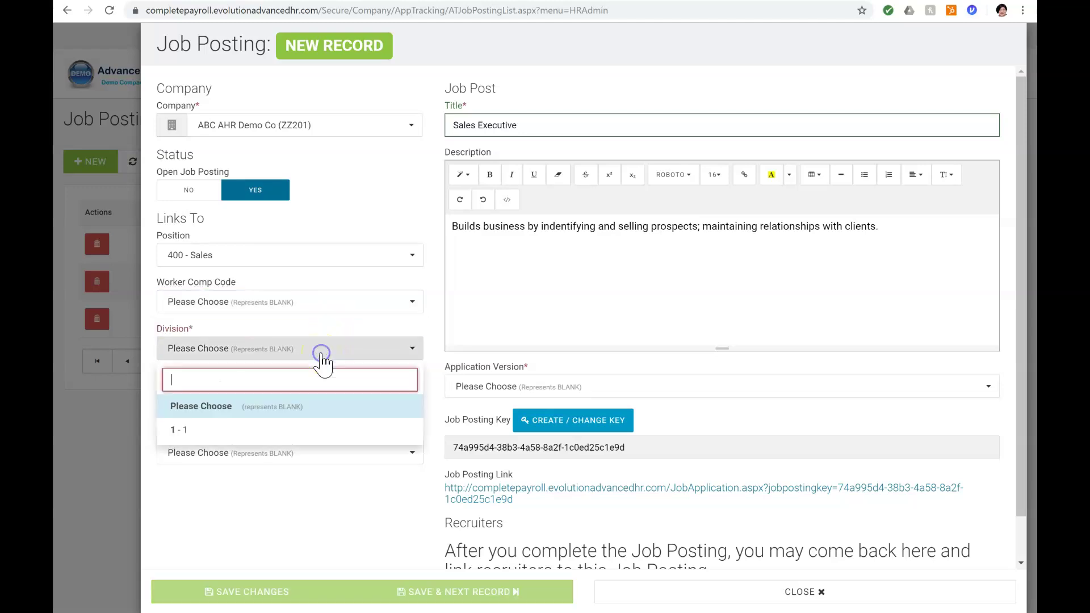
{"action": "left_click", "coordinate": [237, 421]}
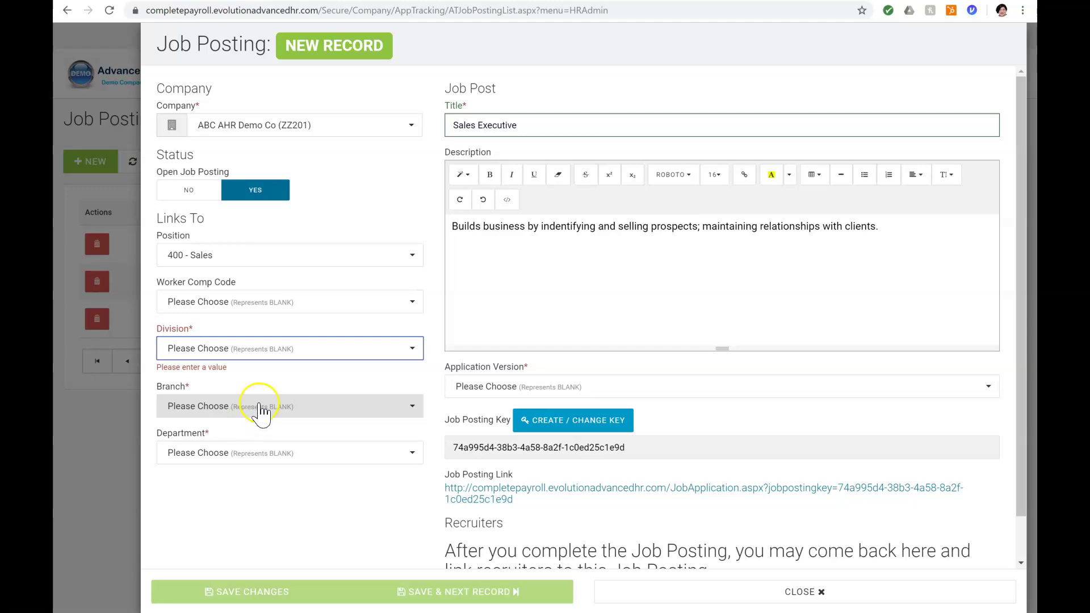
Assign the "Sales Executive - Sales Executive 2019" application version to the job posting, review the posting key and link, and save the record
{"action": "left_click", "coordinate": [989, 388]}
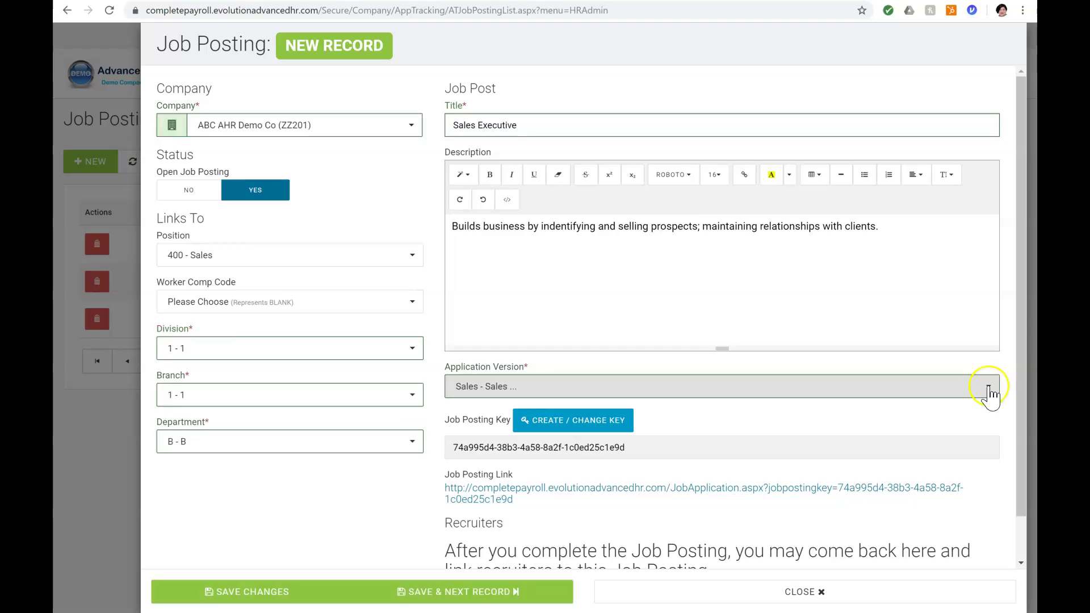
{"action": "left_click", "coordinate": [989, 387]}
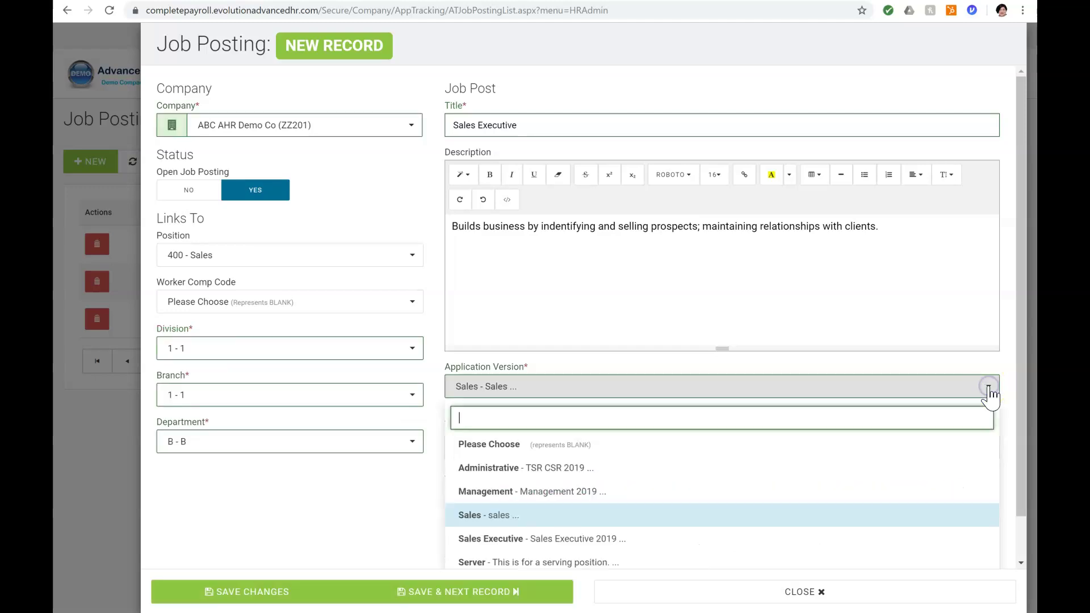
{"action": "left_click", "coordinate": [622, 537]}
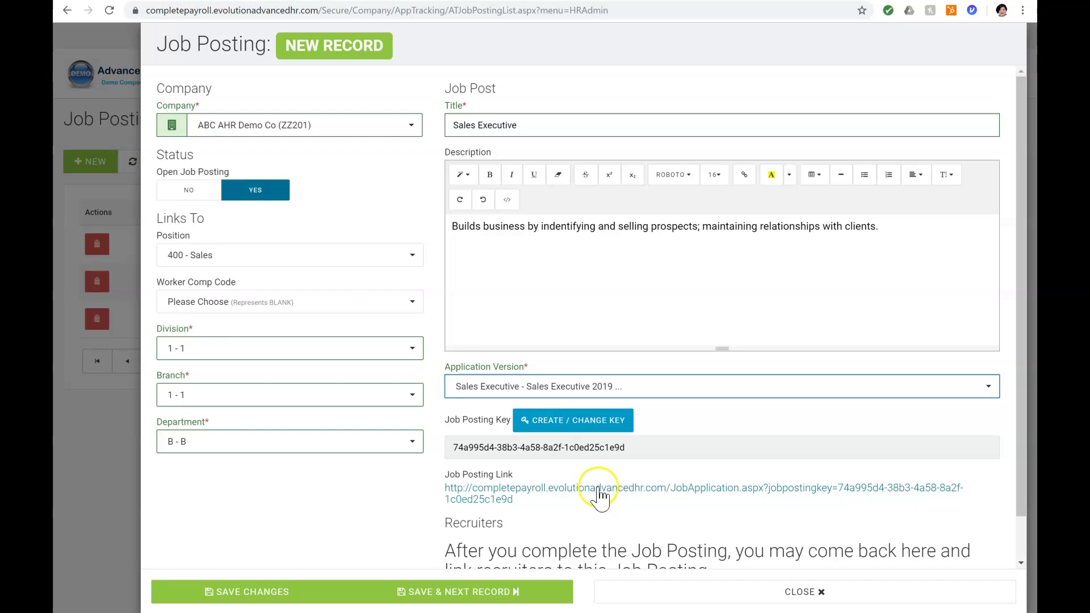
{"action": "left_click", "coordinate": [602, 430]}
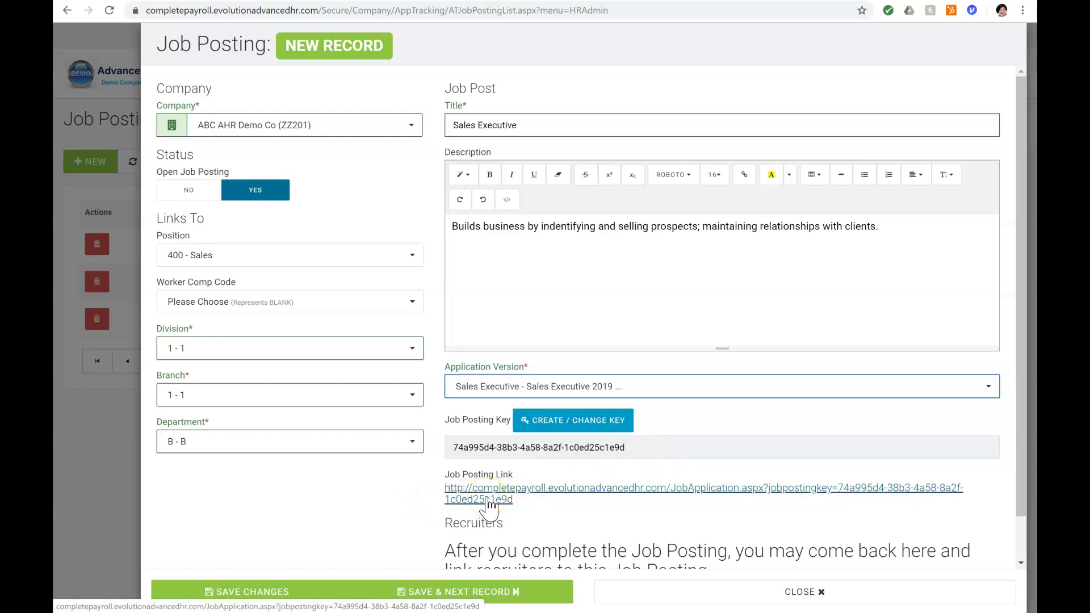
{"action": "scroll", "coordinate": [488, 505], "scroll_direction": "down", "scroll_amount": 1}
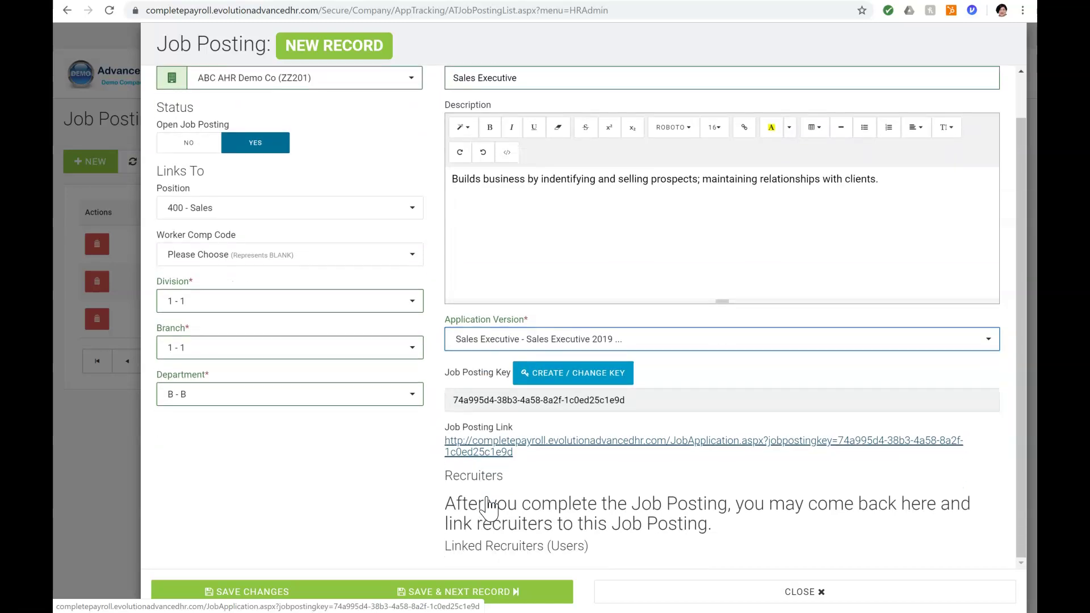
{"action": "left_click", "coordinate": [239, 595]}
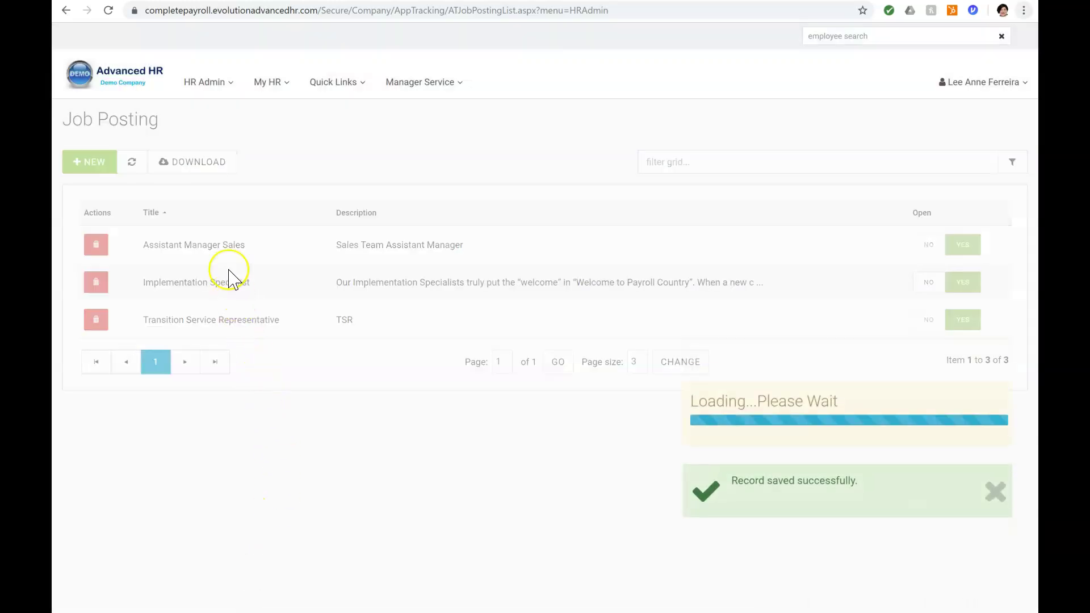
Link an existing user as recruiter to the "Sales Executive" job posting and save the posting
{"action": "left_click", "coordinate": [225, 322]}
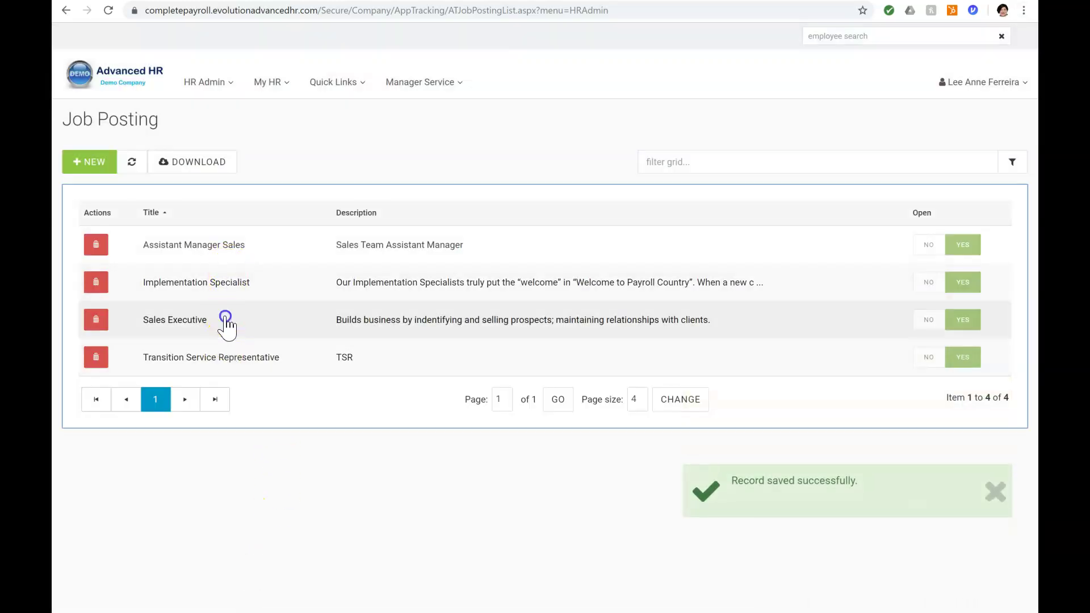
{"action": "scroll", "coordinate": [1021, 479], "scroll_direction": "down", "scroll_amount": 2}
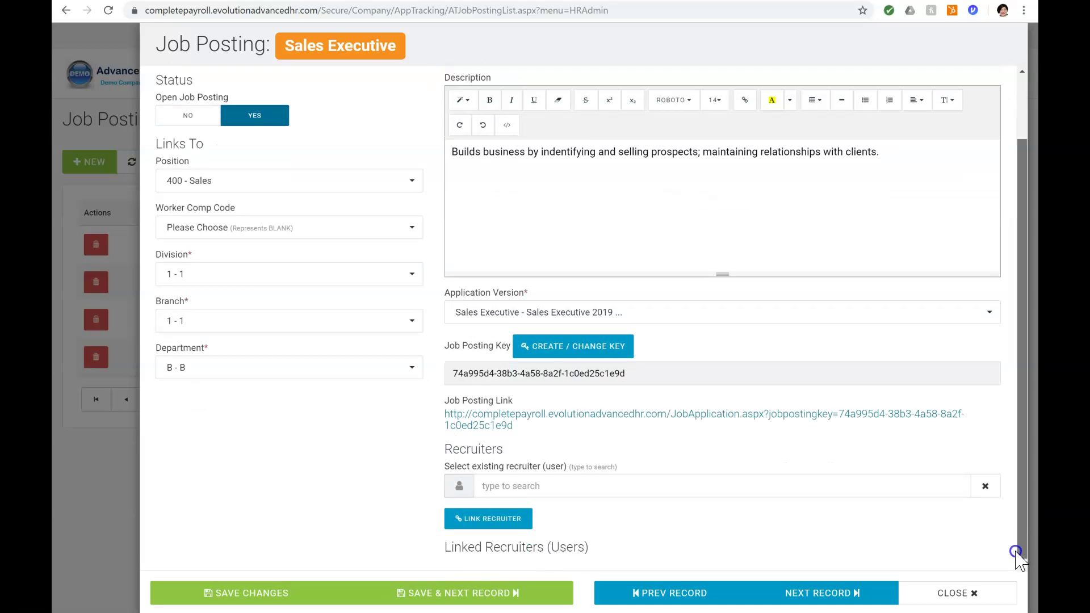
{"action": "left_click", "coordinate": [801, 487]}
{"action": "type", "text": "sy"}
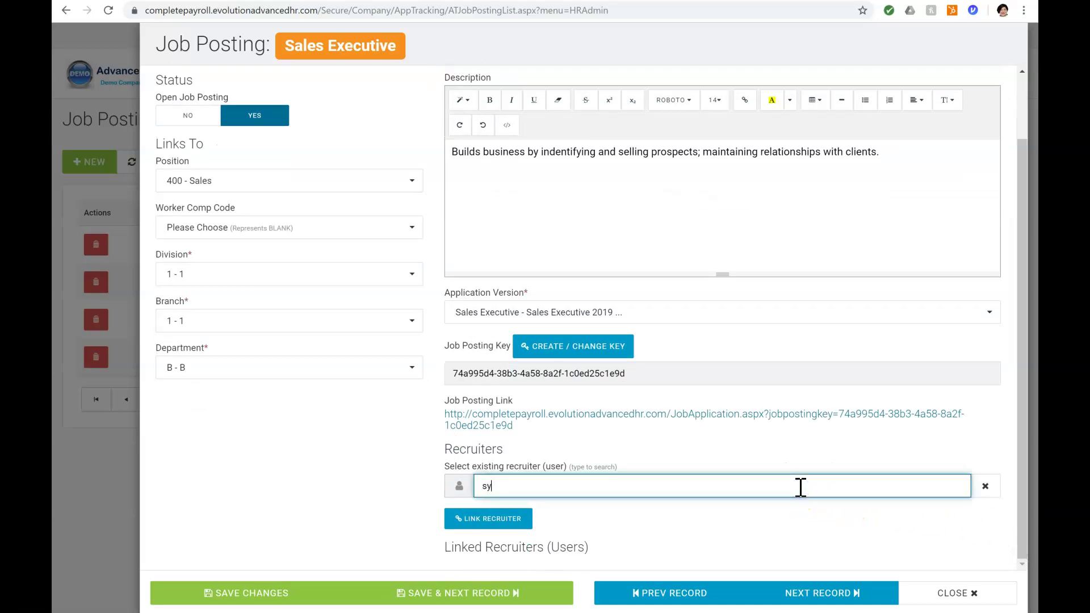
{"action": "type", "text": "d"}
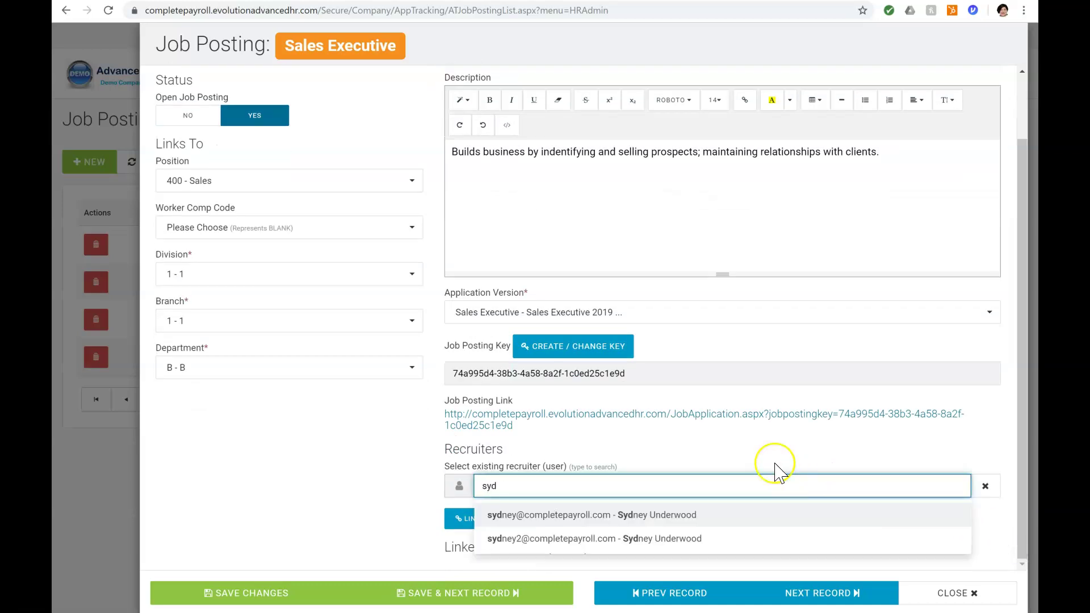
{"action": "left_click", "coordinate": [693, 519]}
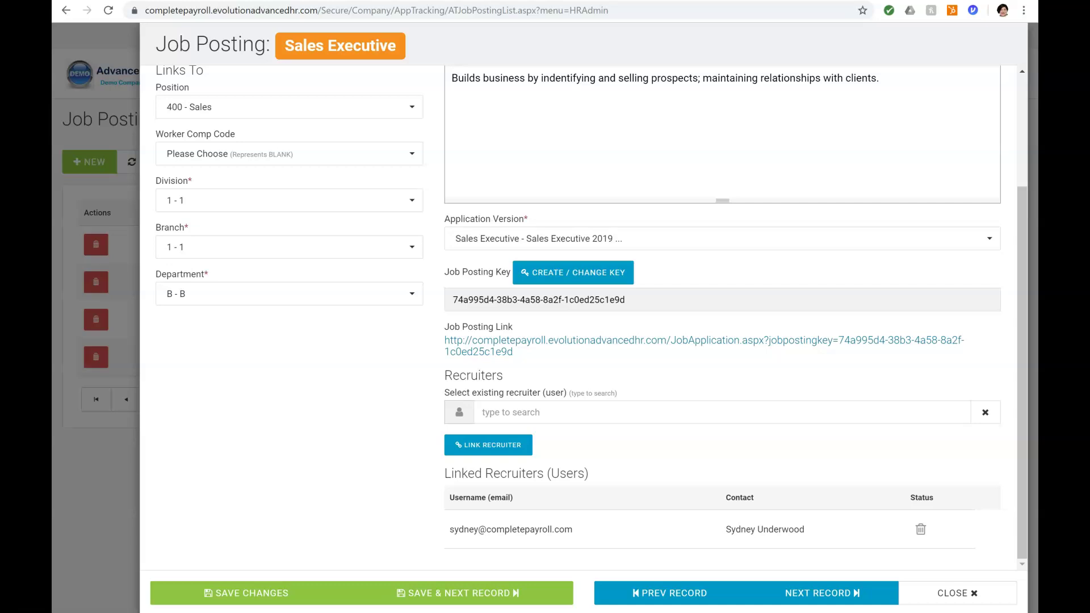
{"action": "left_click", "coordinate": [254, 596]}
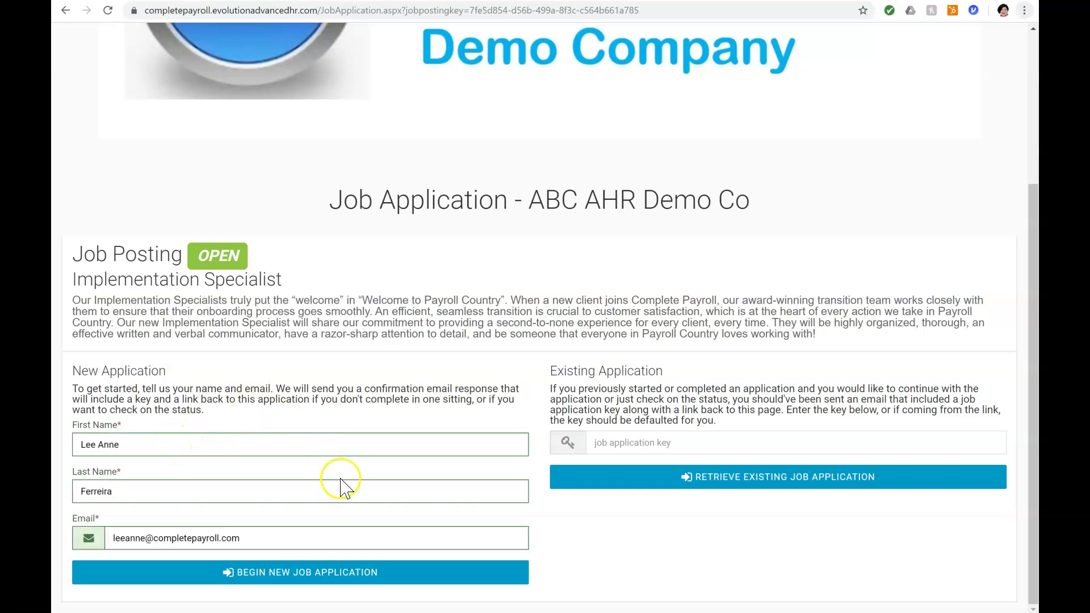
Begin a new job application for the Implementation Specialist posting with the applicant's entered name and email, and view its profile section
{"action": "left_click", "coordinate": [356, 577]}
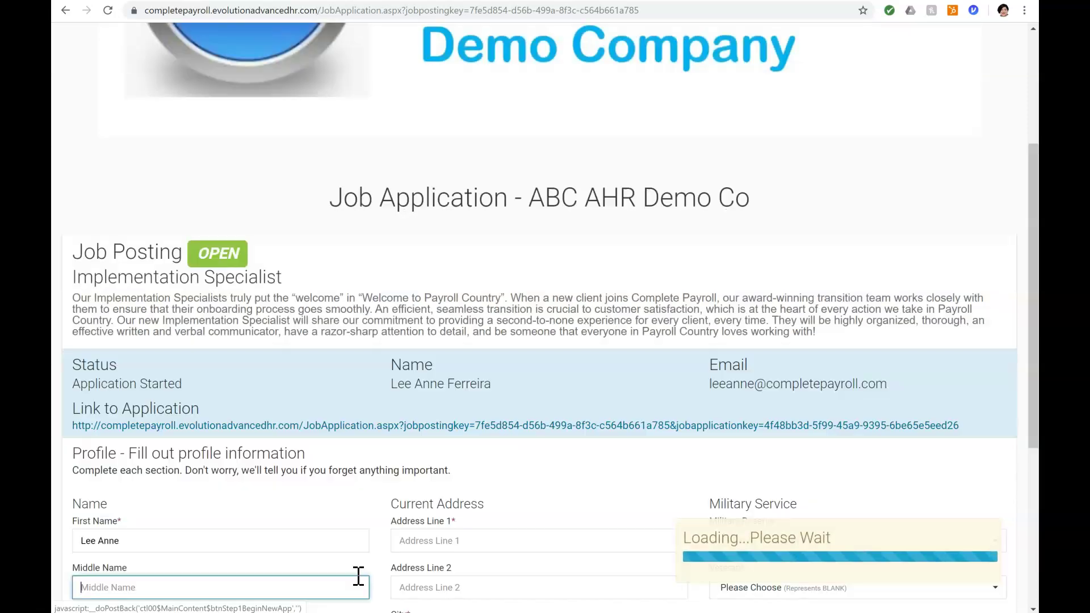
{"action": "scroll", "coordinate": [358, 577], "scroll_direction": "down", "scroll_amount": 2}
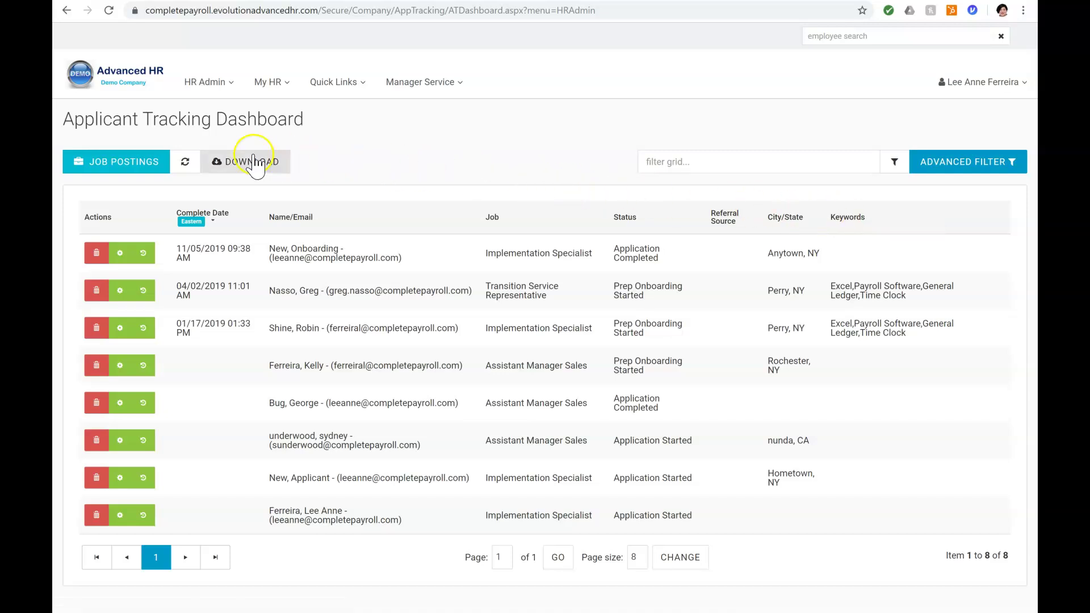
Change the status of the Implementation Specialist application completed on 11/05/2019 to Schedule Interview
{"action": "left_click", "coordinate": [119, 254]}
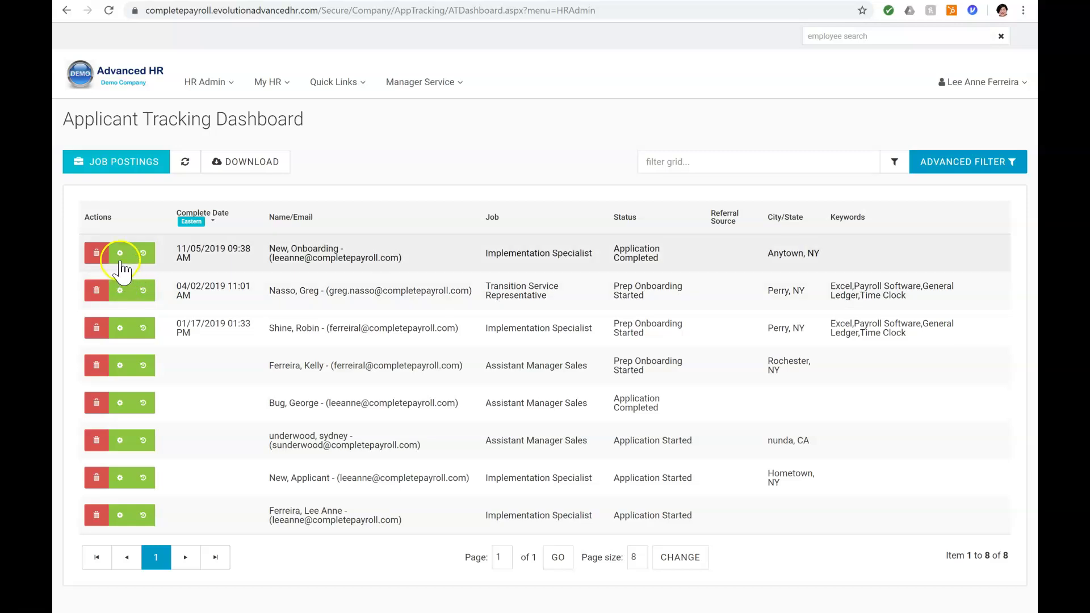
{"action": "left_click", "coordinate": [119, 256]}
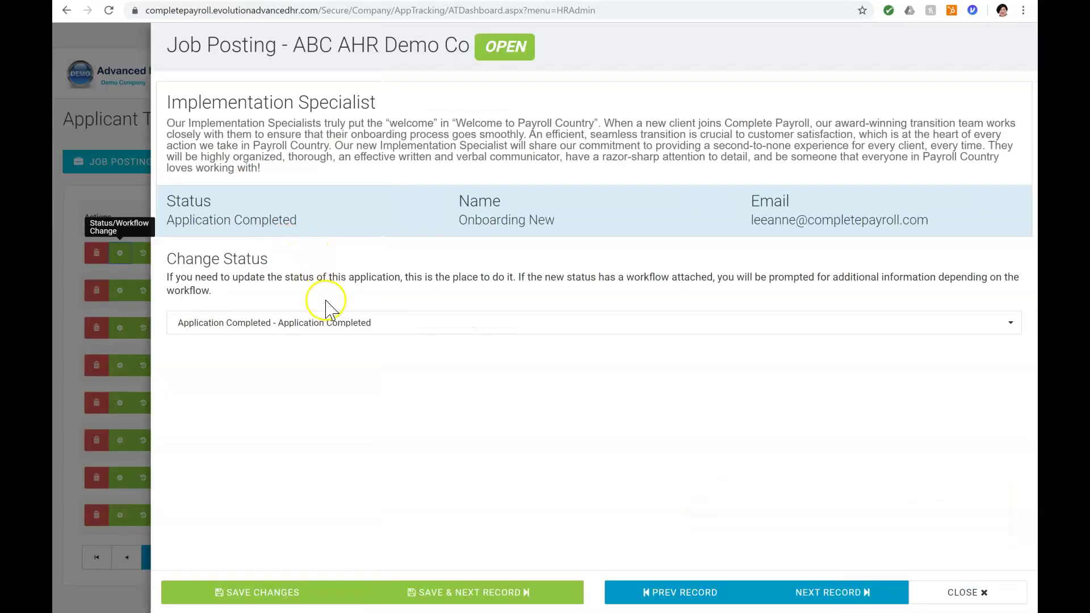
{"action": "left_click", "coordinate": [332, 327]}
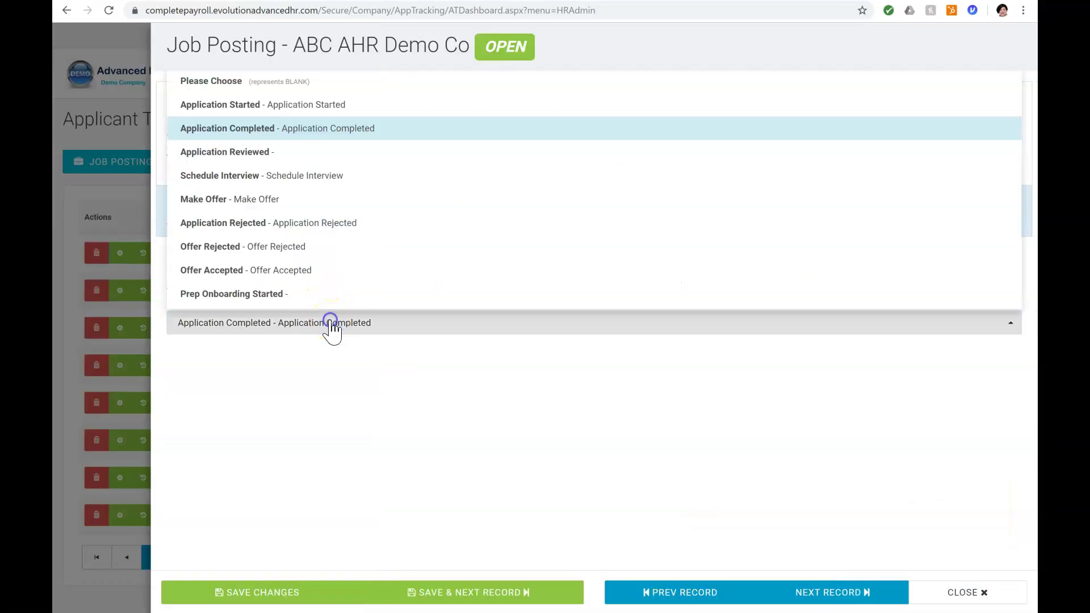
{"action": "left_click", "coordinate": [257, 177]}
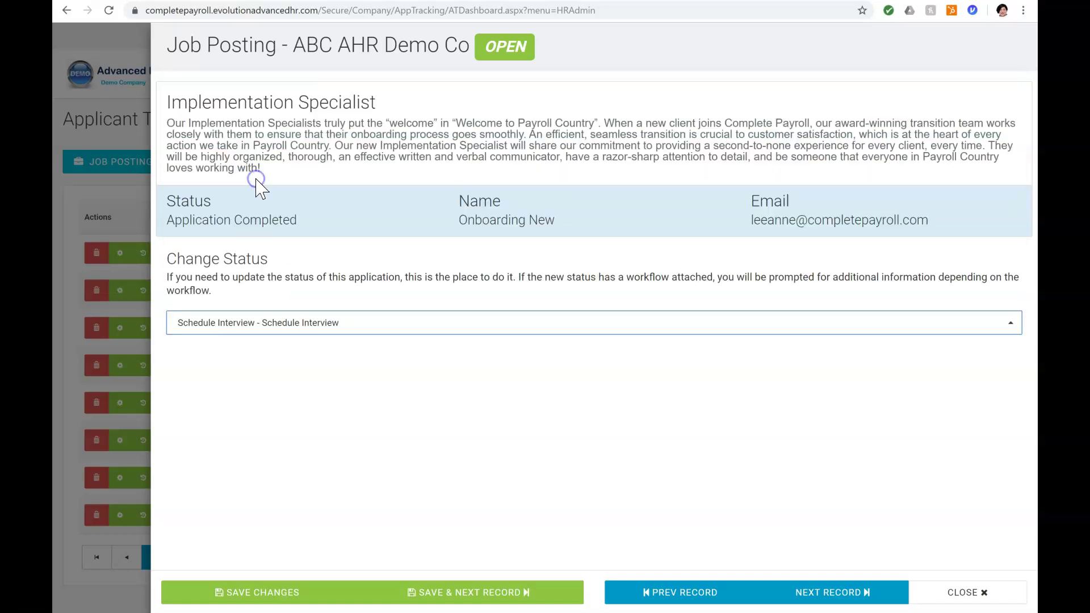
{"action": "left_click", "coordinate": [227, 589]}
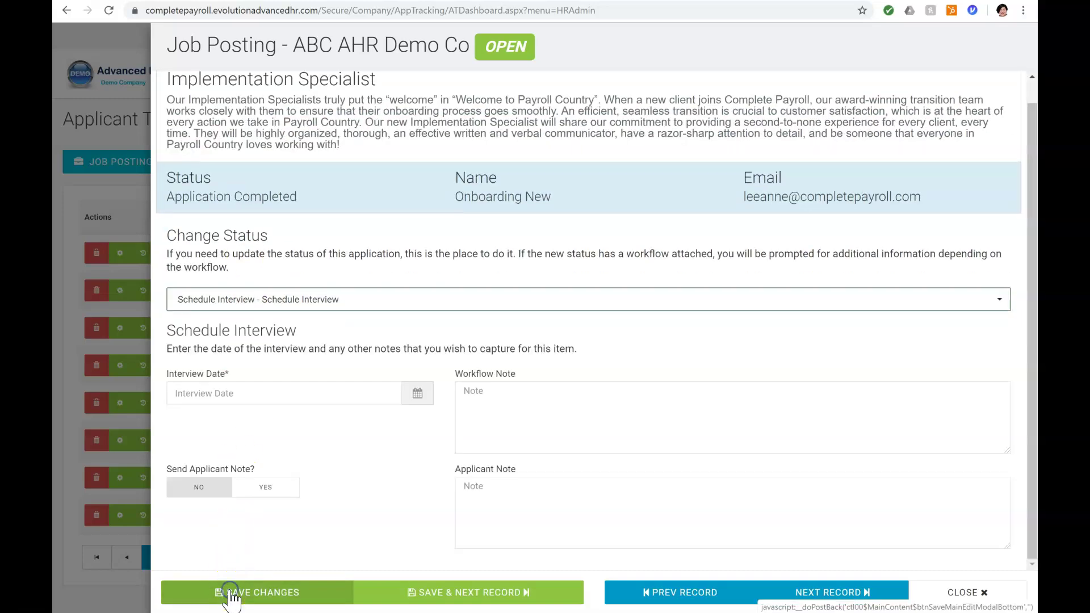
Set the interview date to 11/14/2019, enable sending the applicant note, and save the status change
{"action": "left_click", "coordinate": [417, 396]}
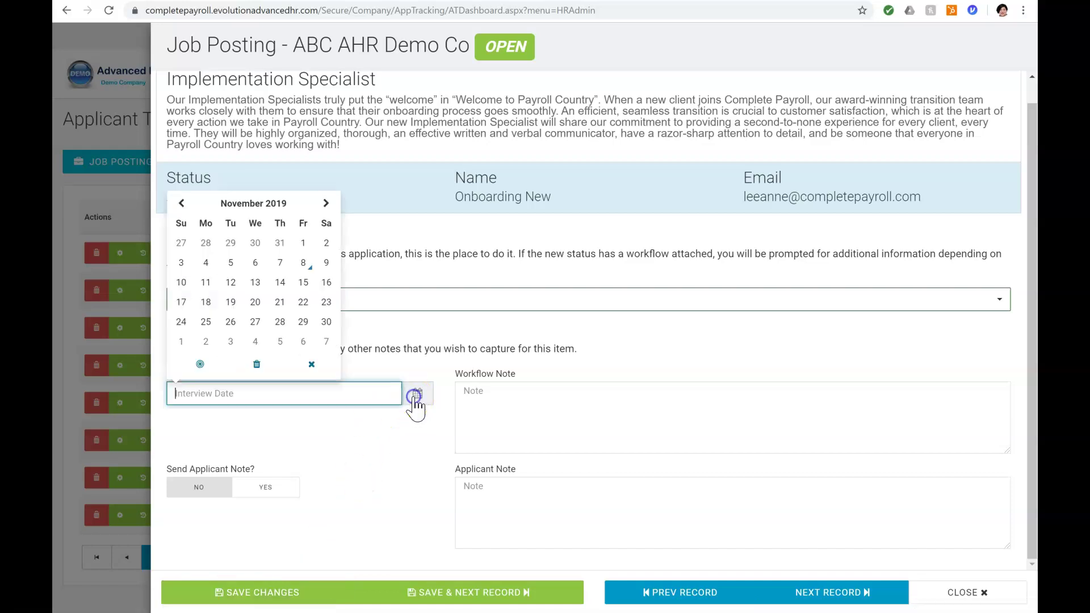
{"action": "left_click", "coordinate": [277, 282]}
{"action": "left_click", "coordinate": [288, 493]}
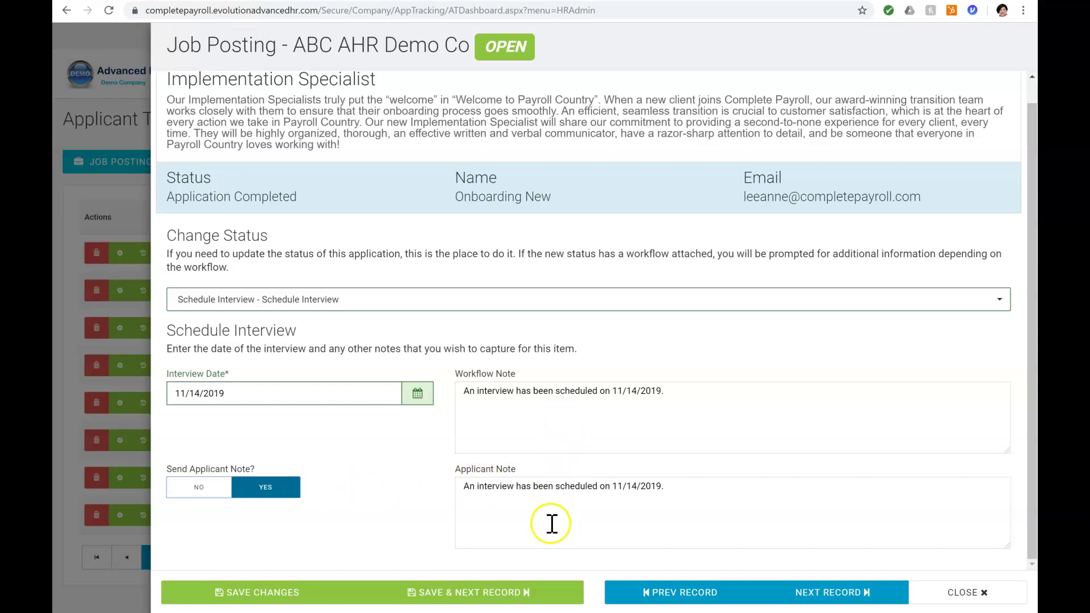
{"action": "left_click", "coordinate": [271, 601]}
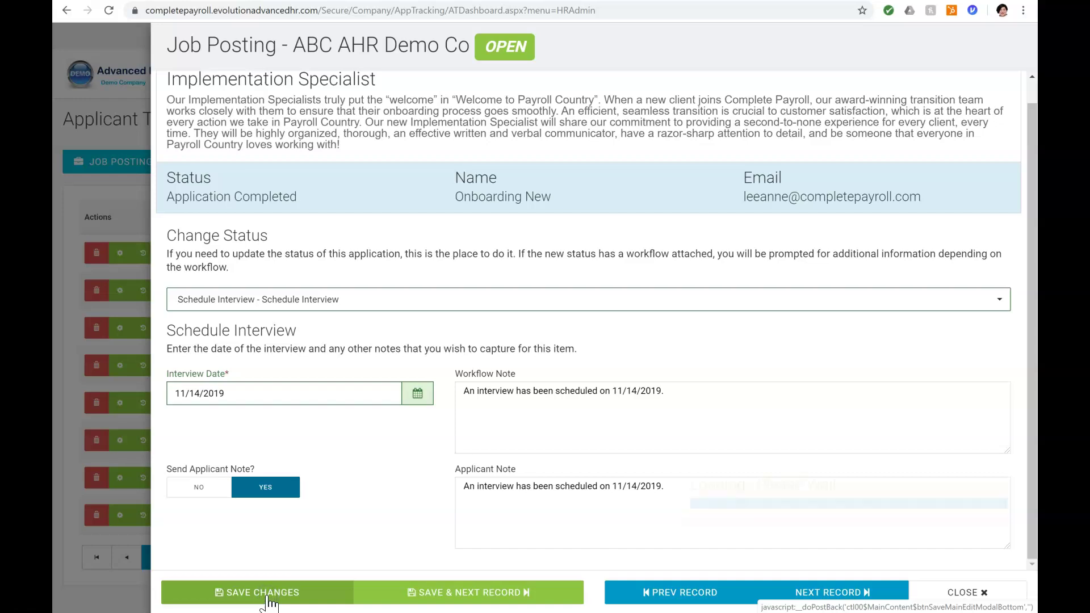
Review the status history, documents and notes of the Transition Service Representative application, then close it
{"action": "left_click", "coordinate": [142, 293]}
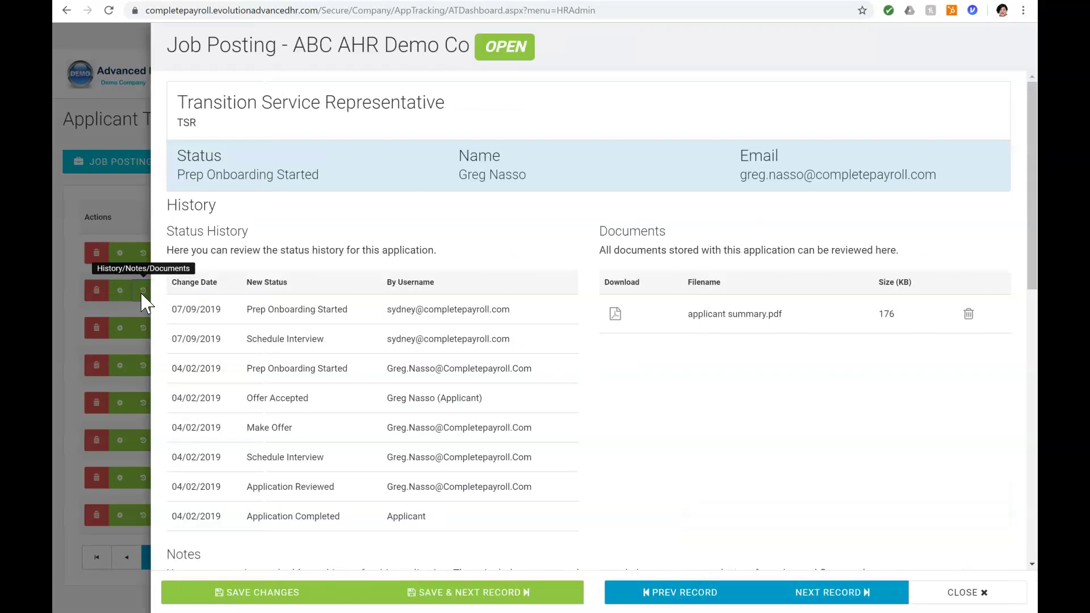
{"action": "scroll", "coordinate": [458, 313], "scroll_direction": "down", "scroll_amount": 1}
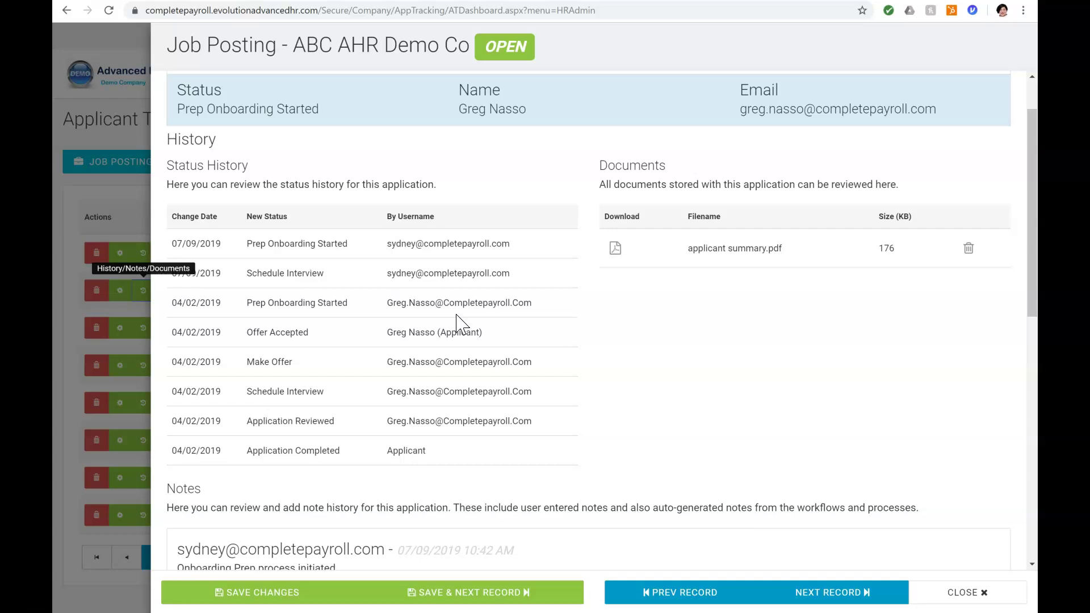
{"action": "scroll", "coordinate": [460, 328], "scroll_direction": "down", "scroll_amount": 1}
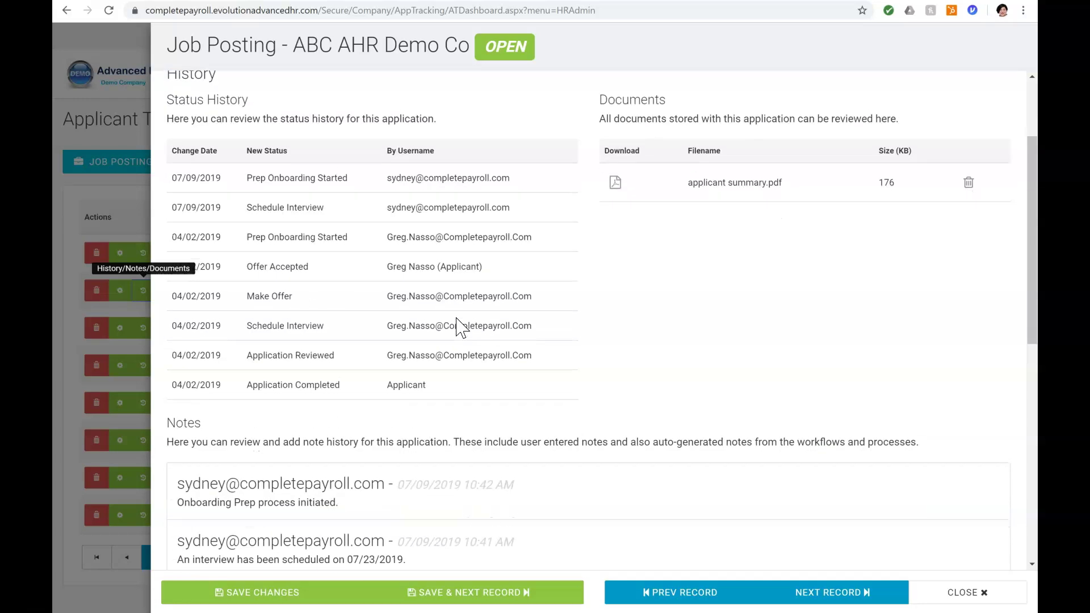
{"action": "scroll", "coordinate": [459, 328], "scroll_direction": "down", "scroll_amount": 1}
{"action": "scroll", "coordinate": [460, 329], "scroll_direction": "down", "scroll_amount": 2}
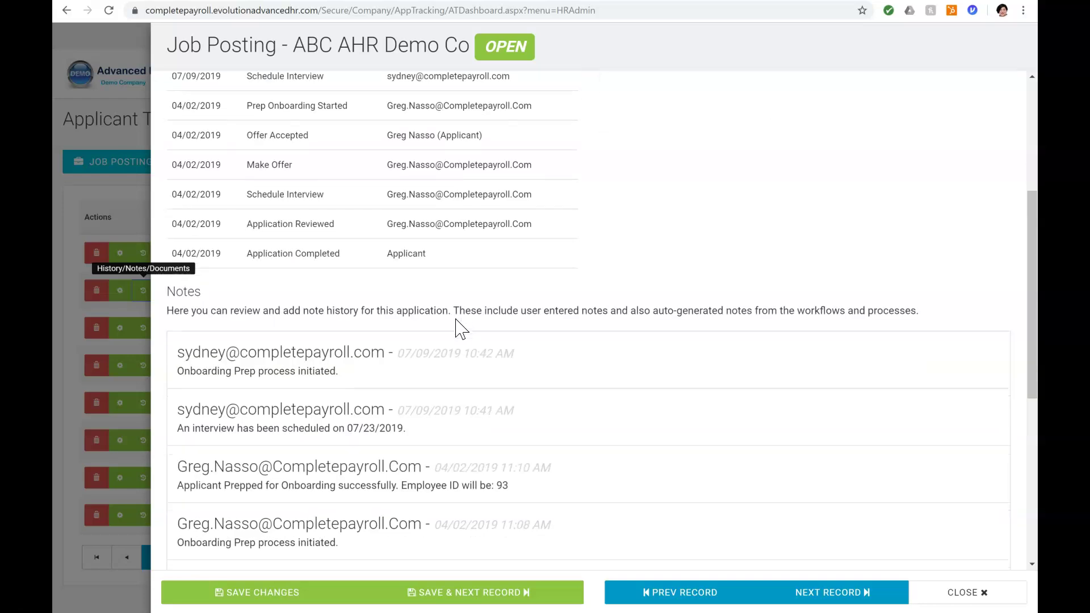
{"action": "scroll", "coordinate": [459, 328], "scroll_direction": "down", "scroll_amount": 5}
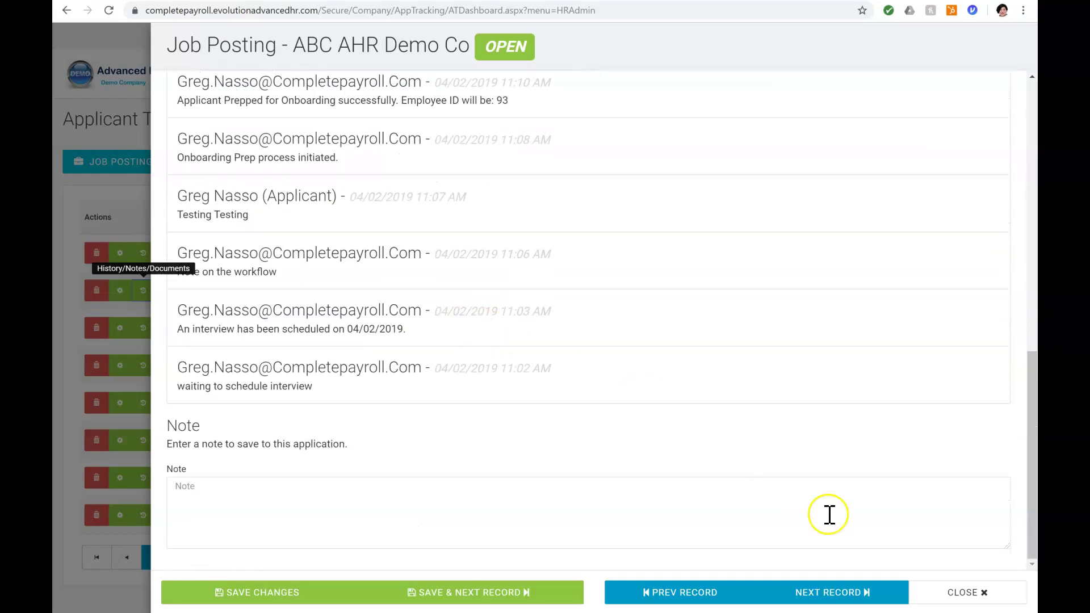
{"action": "left_click", "coordinate": [968, 593]}
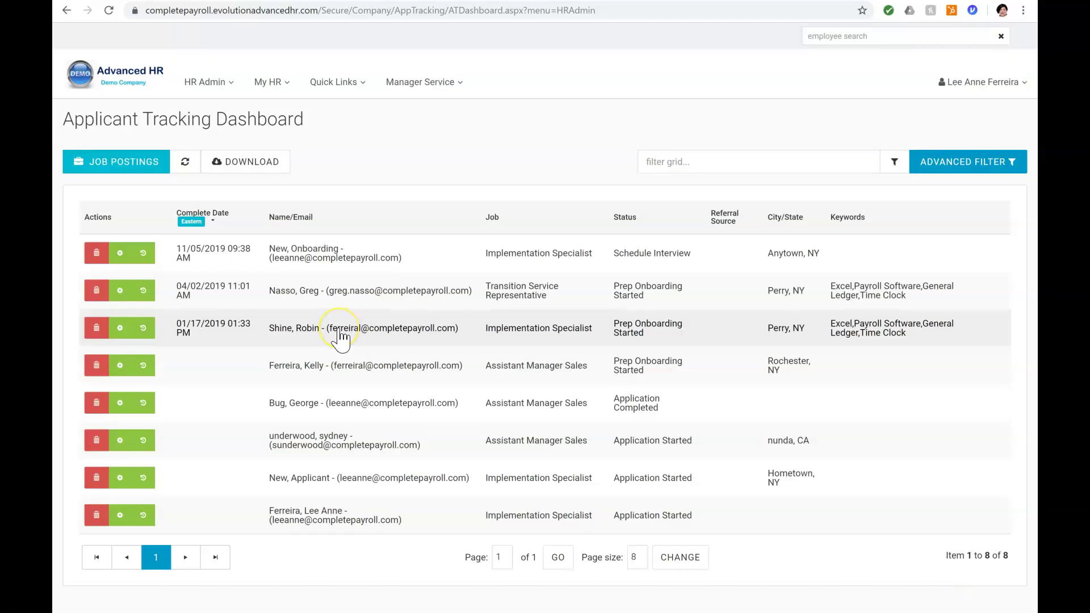
Examine the Implementation Specialist application completed on 01/17/2019, from profile to certification, and return to the applicant dashboard
{"action": "left_click", "coordinate": [340, 331]}
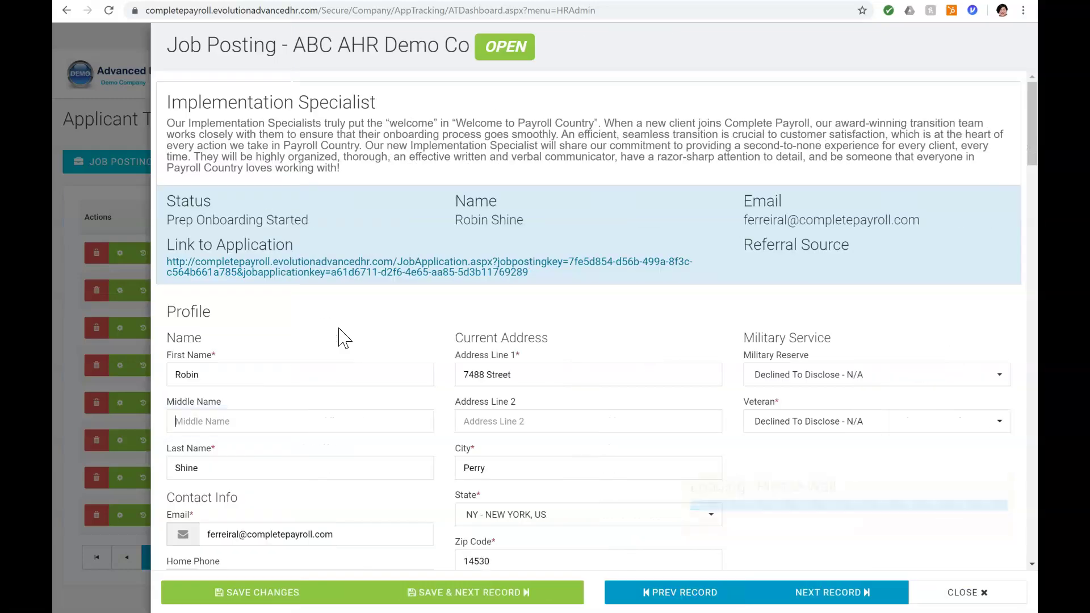
{"action": "scroll", "coordinate": [340, 335], "scroll_direction": "down", "scroll_amount": 7}
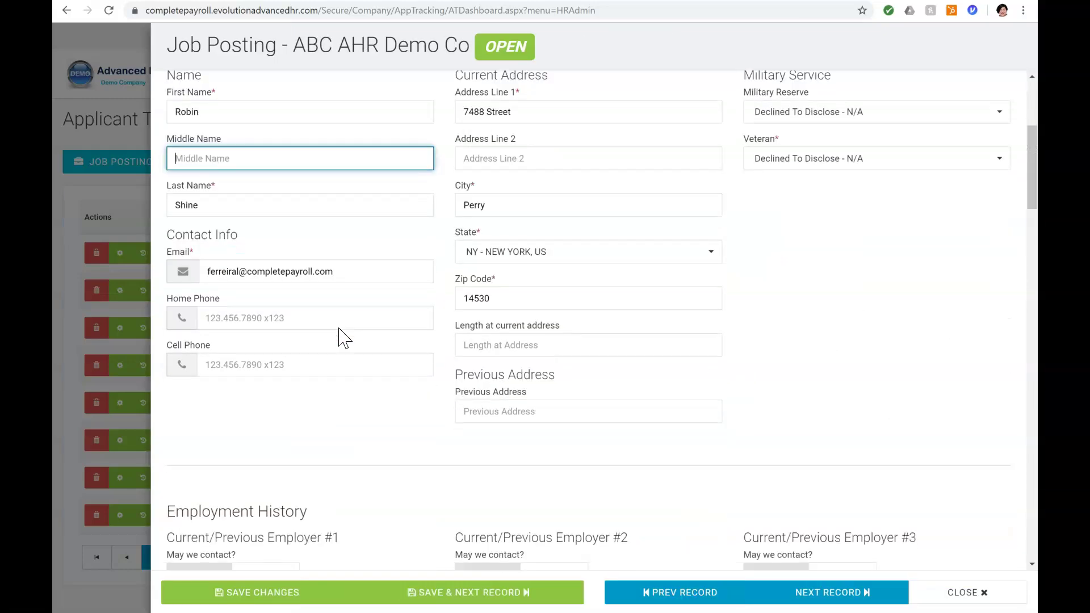
{"action": "scroll", "coordinate": [340, 335], "scroll_direction": "down", "scroll_amount": 5}
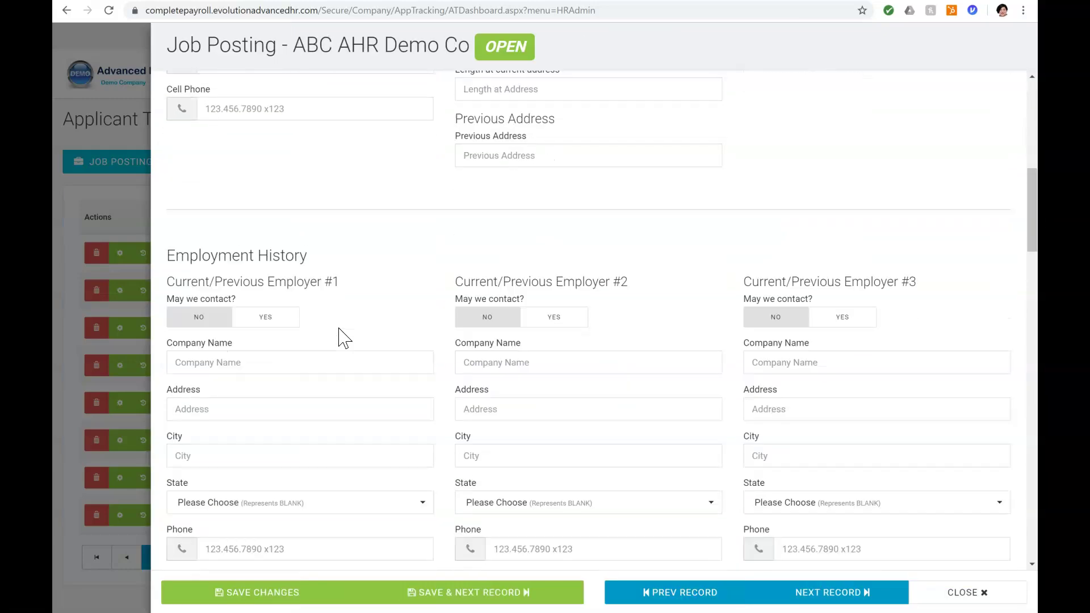
{"action": "scroll", "coordinate": [340, 335], "scroll_direction": "down", "scroll_amount": 10}
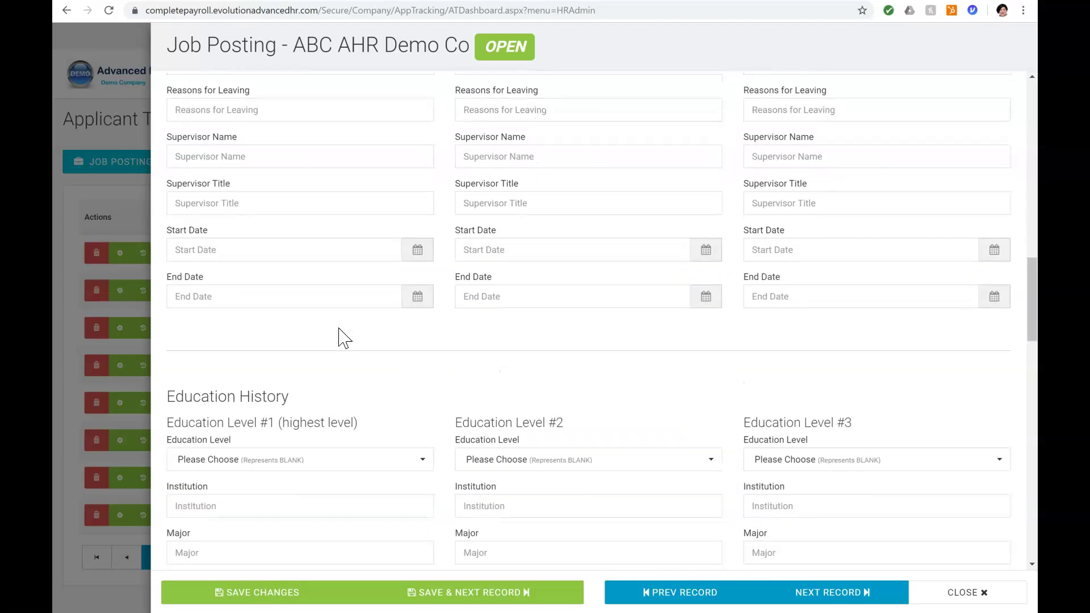
{"action": "scroll", "coordinate": [340, 340], "scroll_direction": "down", "scroll_amount": 10}
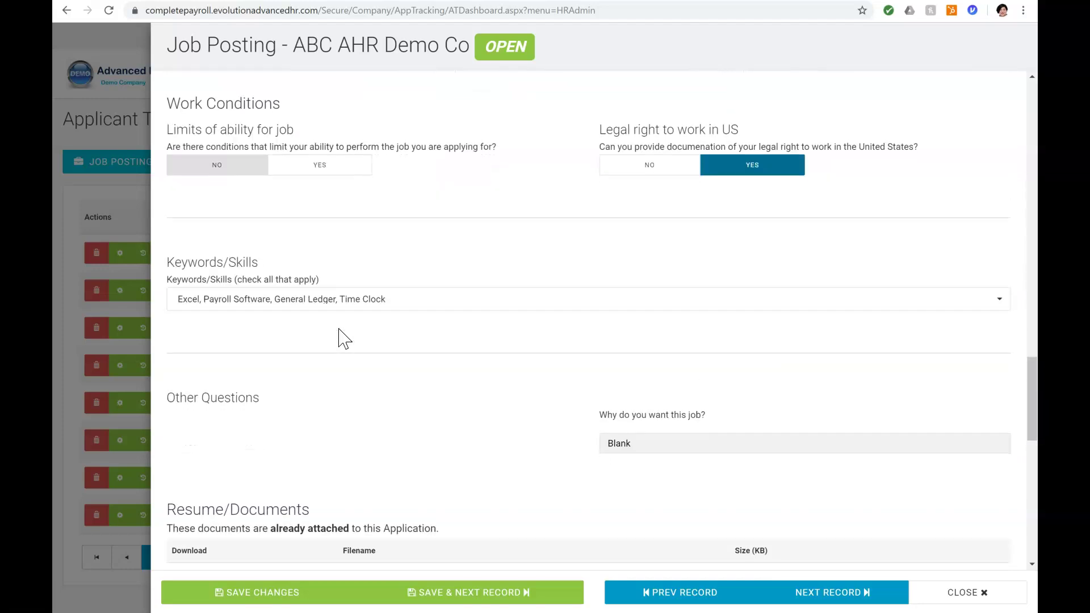
{"action": "scroll", "coordinate": [340, 340], "scroll_direction": "down", "scroll_amount": 7}
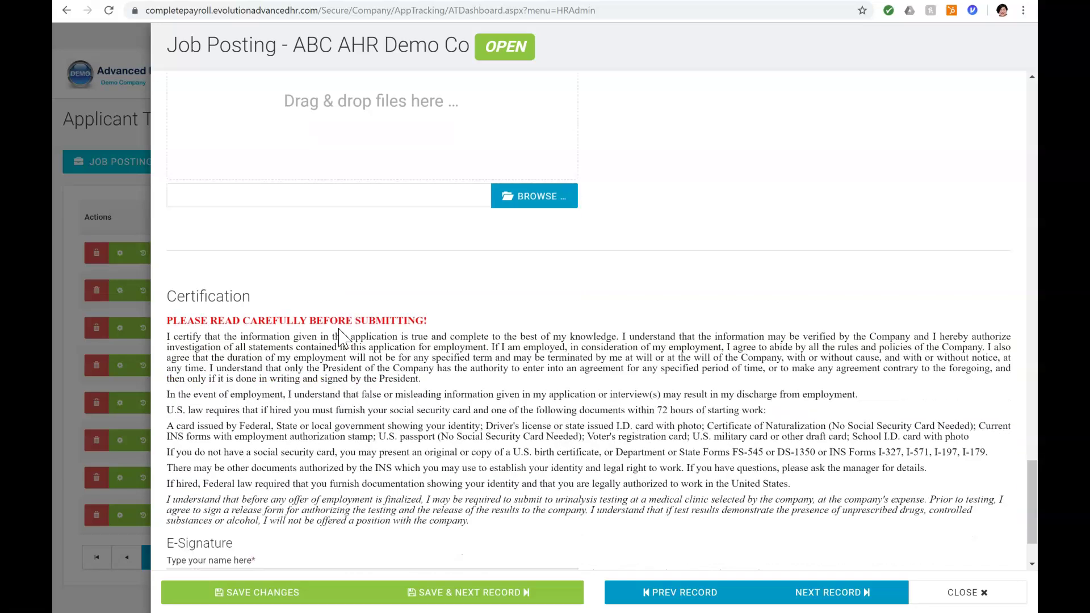
{"action": "left_click", "coordinate": [372, 418]}
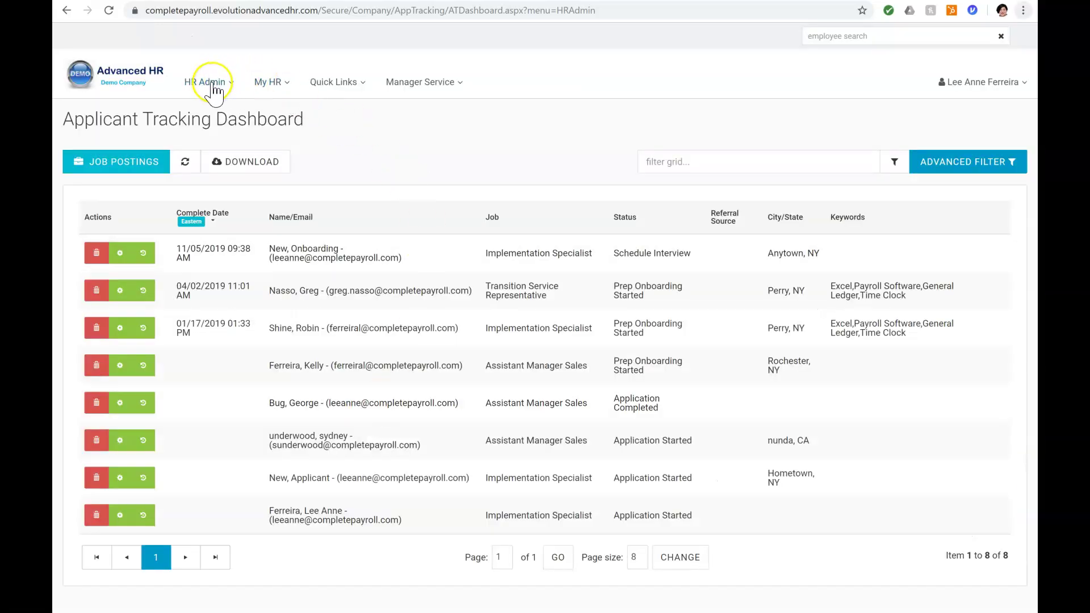
Bring up the available HR Admin functions from the applicant dashboard
{"action": "left_click", "coordinate": [212, 82]}
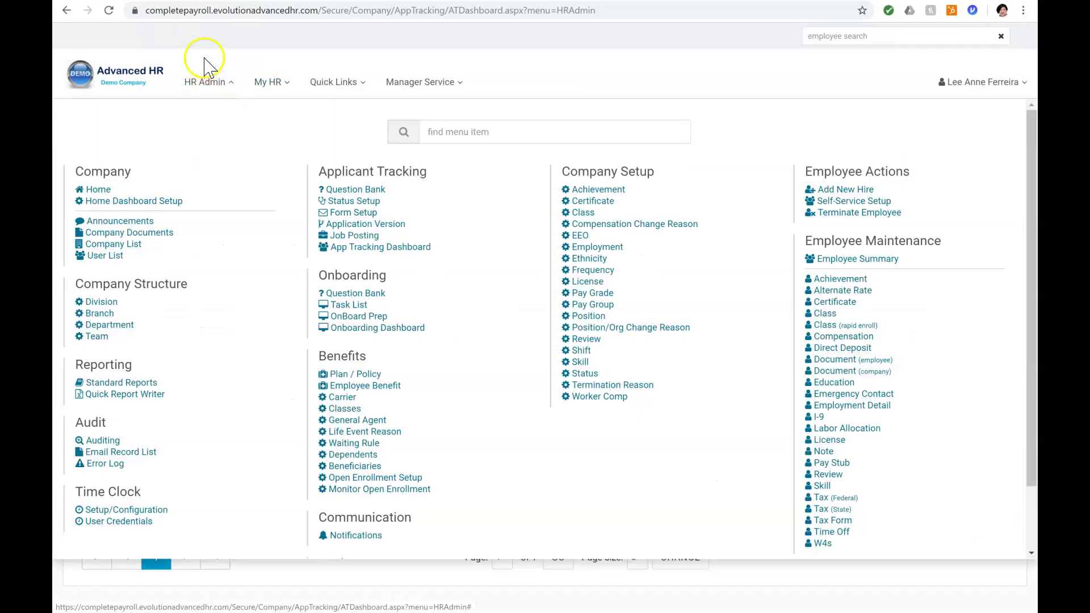